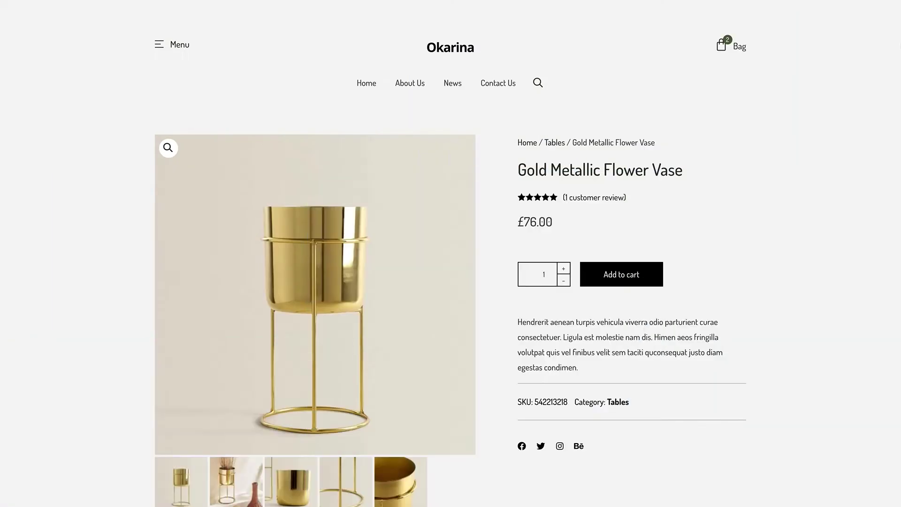
# Scroll through the Gold Metallic Flower Vase product page and the Category: Tables listing.
pyautogui.scroll(-8, 451, 254)
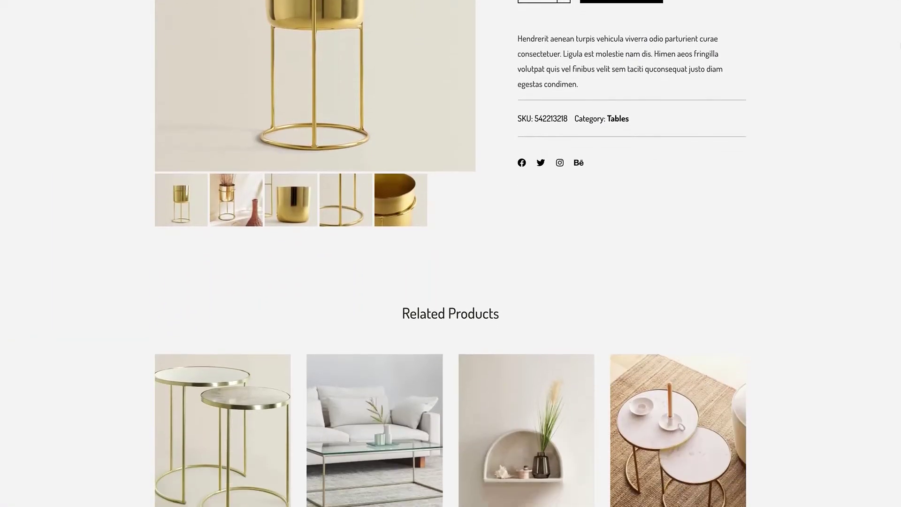
pyautogui.scroll(-7, 450, 253)
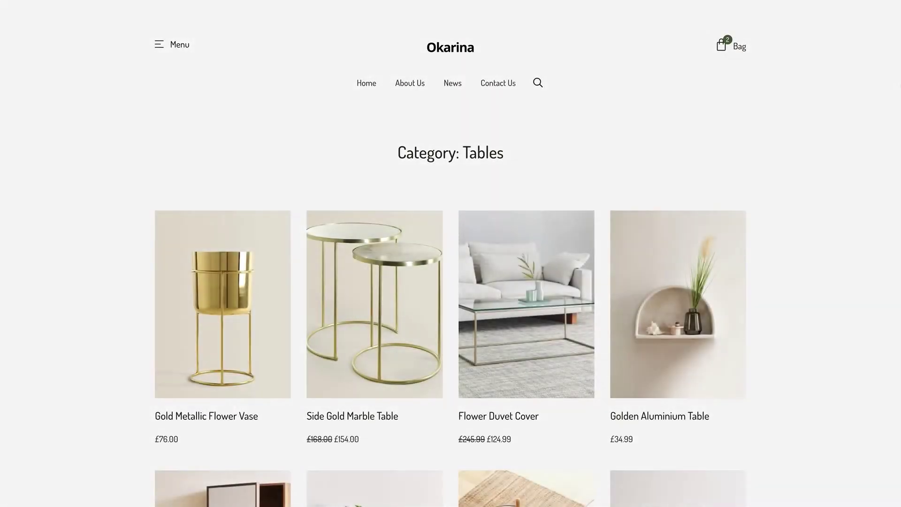
pyautogui.scroll(-6, 451, 254)
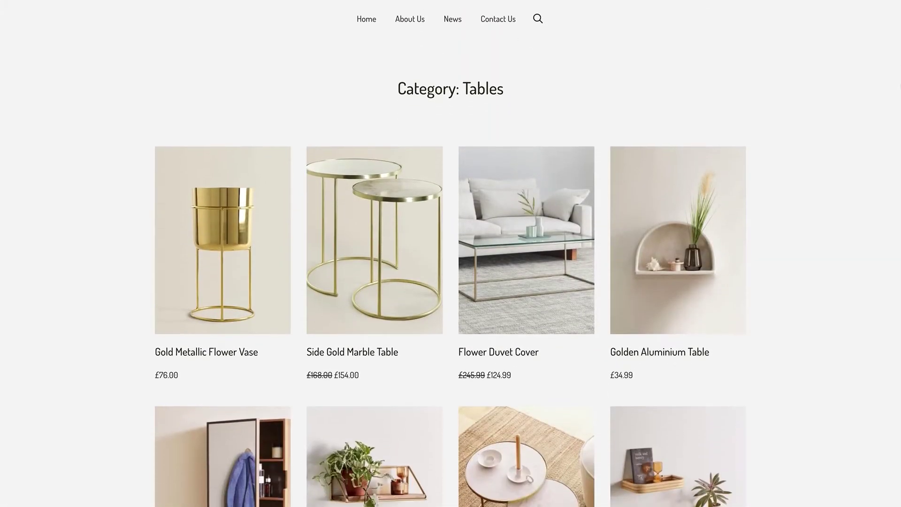
pyautogui.scroll(-6, 451, 254)
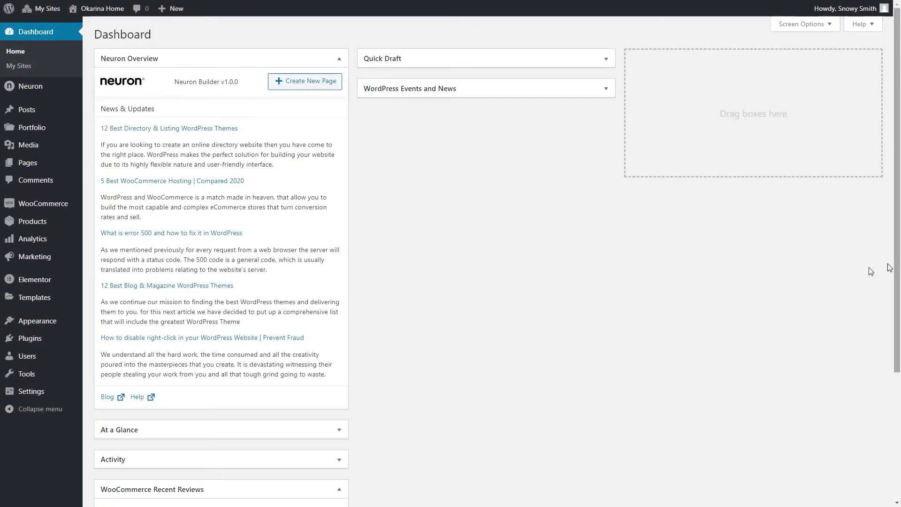
# Look over the store's Products list in WordPress admin.
pyautogui.click(32, 223)
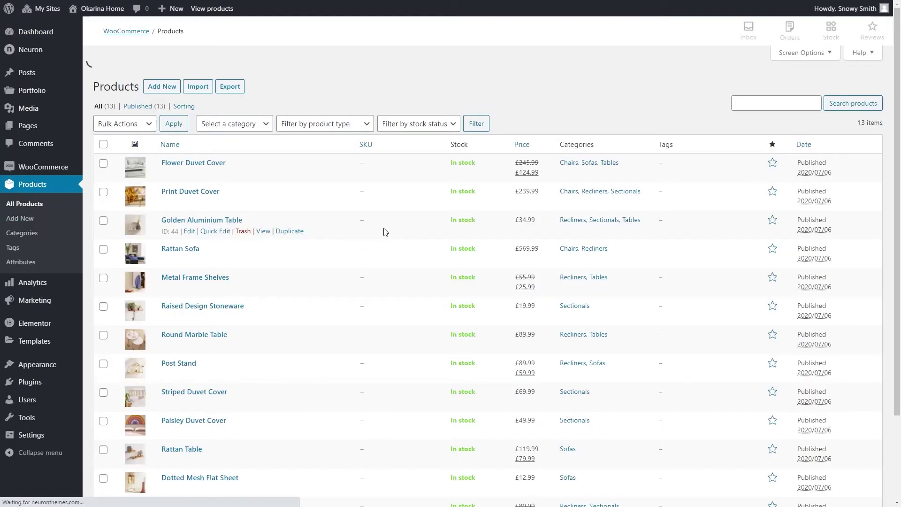
pyautogui.scroll(-2, 371, 234)
pyautogui.scroll(2, 384, 232)
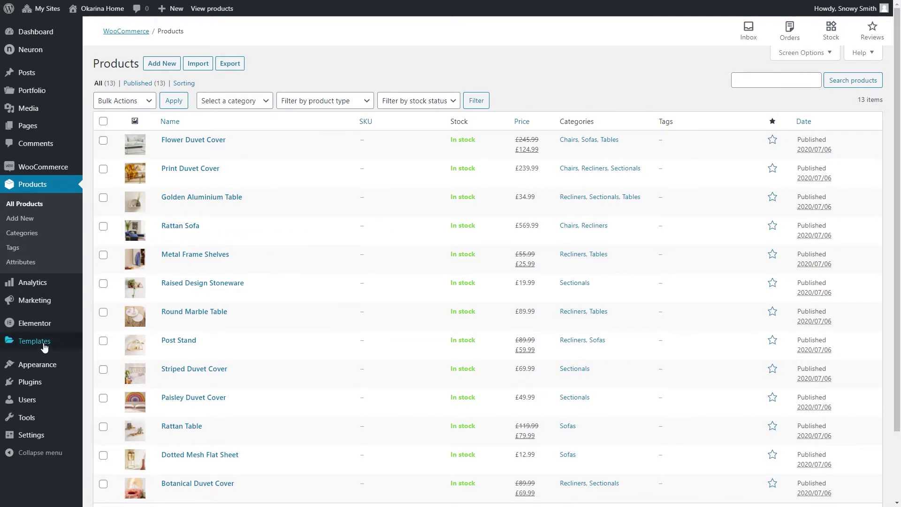
# Create a new Single Product template named 'My Product Template' in Theme Builder.
pyautogui.moveTo(43, 345)
pyautogui.click(120, 375)
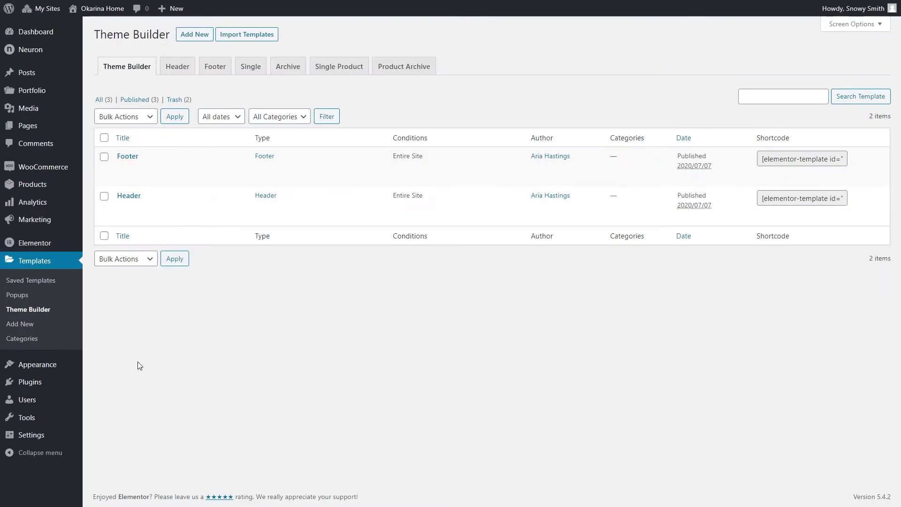
pyautogui.click(342, 69)
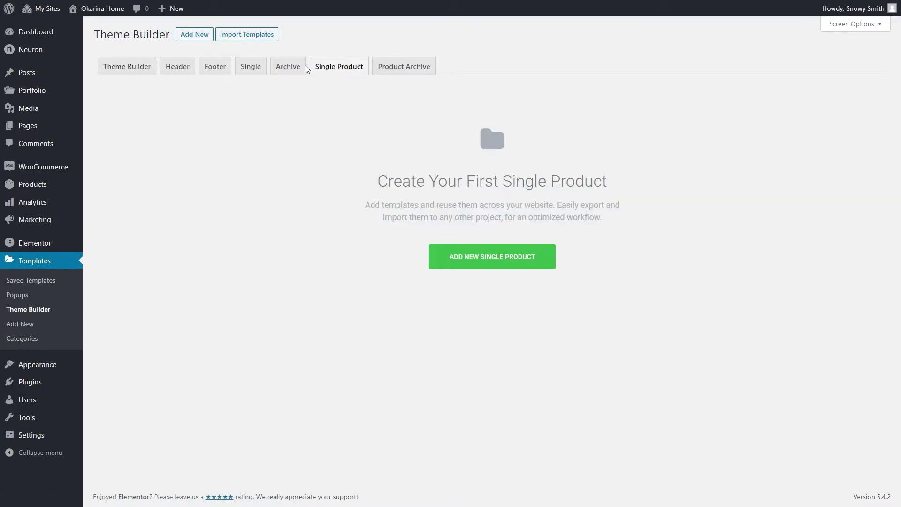
pyautogui.click(198, 39)
pyautogui.click(487, 300)
pyautogui.write('My Product Template')
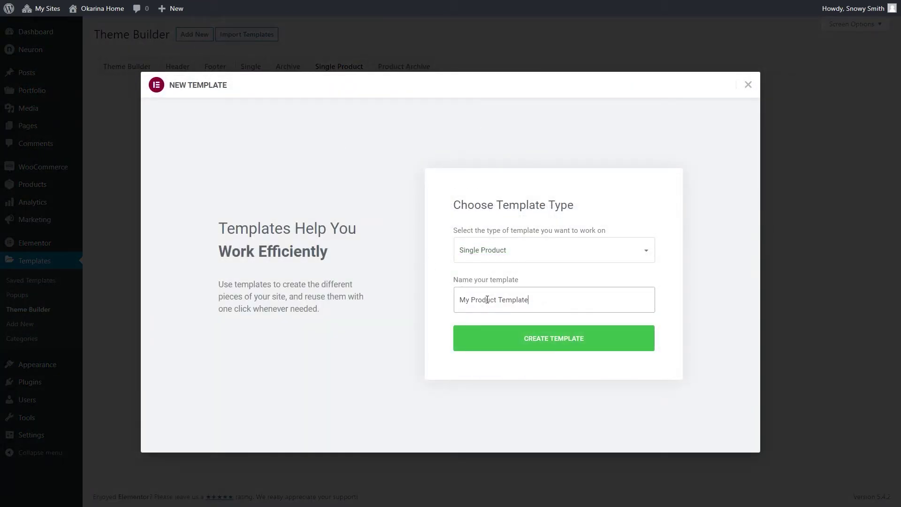
pyautogui.click(527, 338)
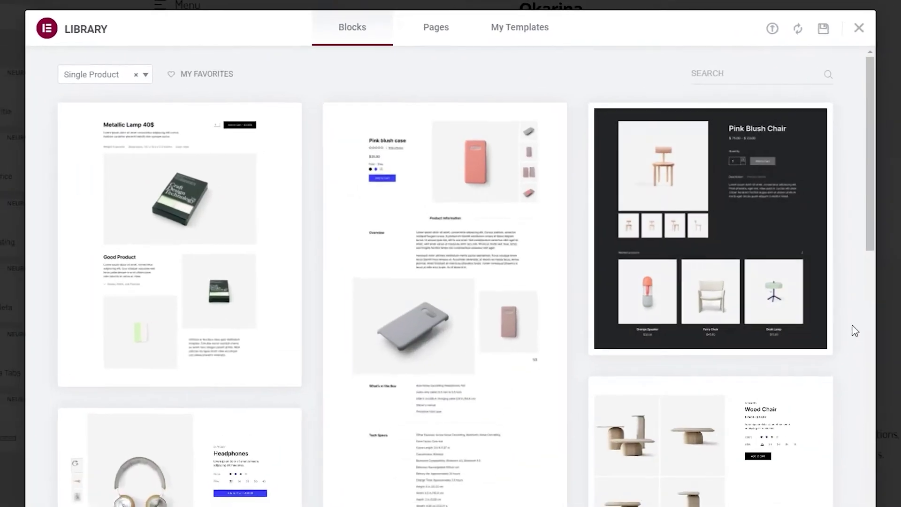
# Browse the Library's Single Product blocks, then close the Library without inserting any.
pyautogui.scroll(-7, 884, 337)
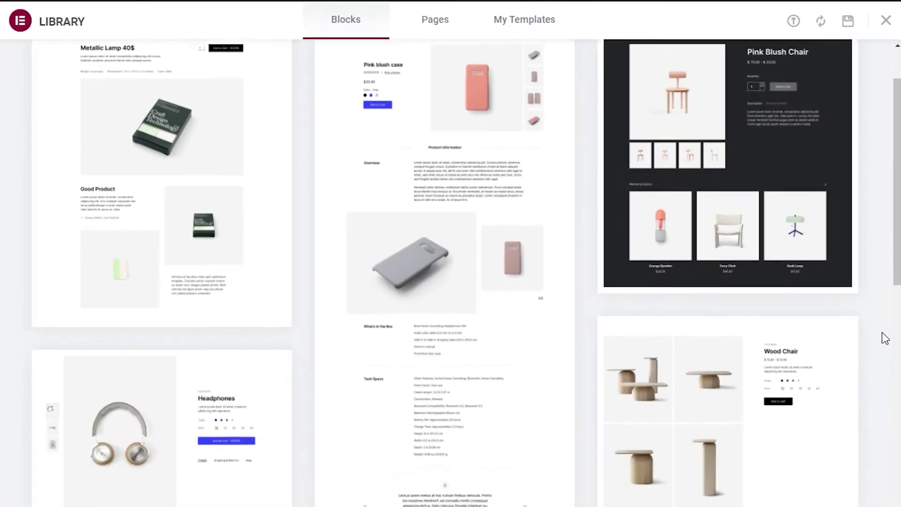
pyautogui.scroll(-4, 884, 337)
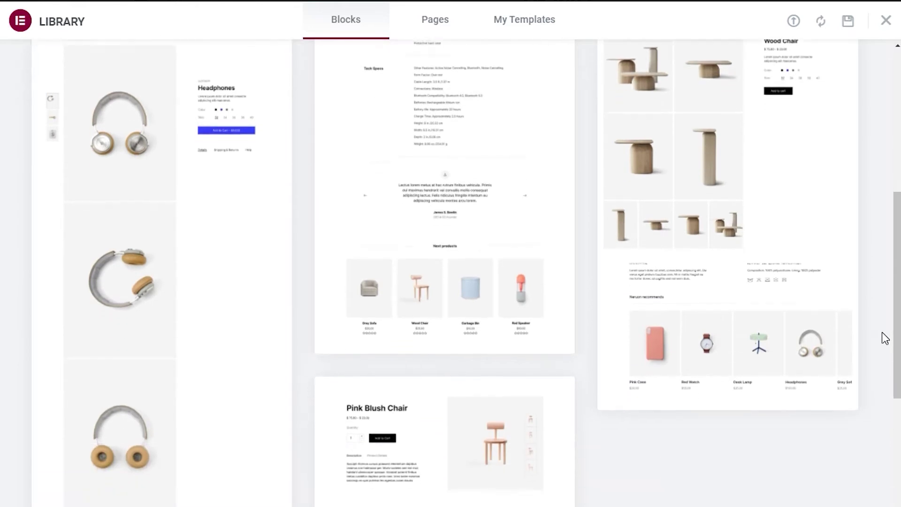
pyautogui.scroll(10, 884, 337)
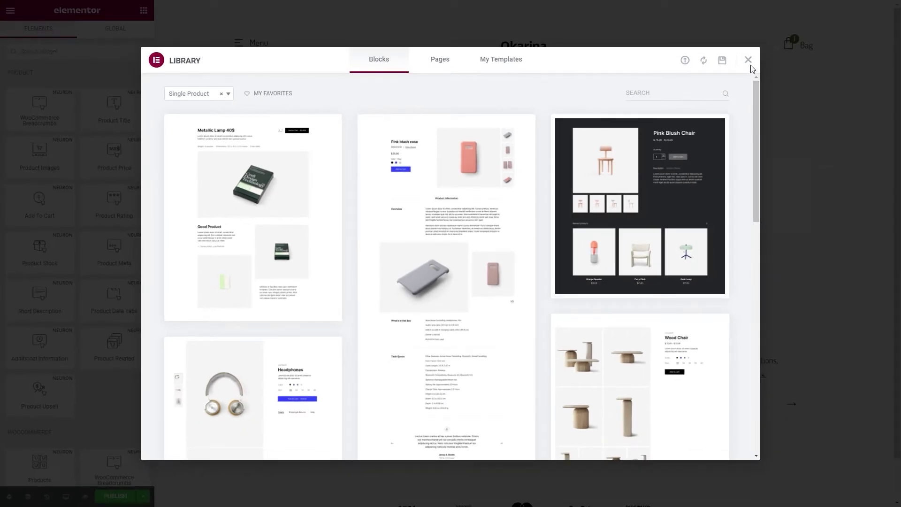
pyautogui.click(748, 61)
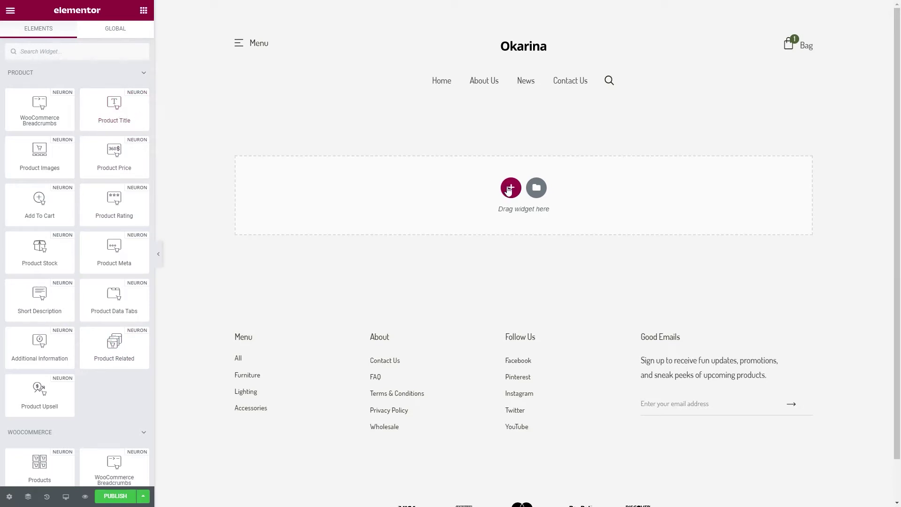
# Insert a two-column structure with 40 px top padding and a 55% wide left column.
pyautogui.click(509, 188)
pyautogui.click(441, 214)
pyautogui.click(128, 42)
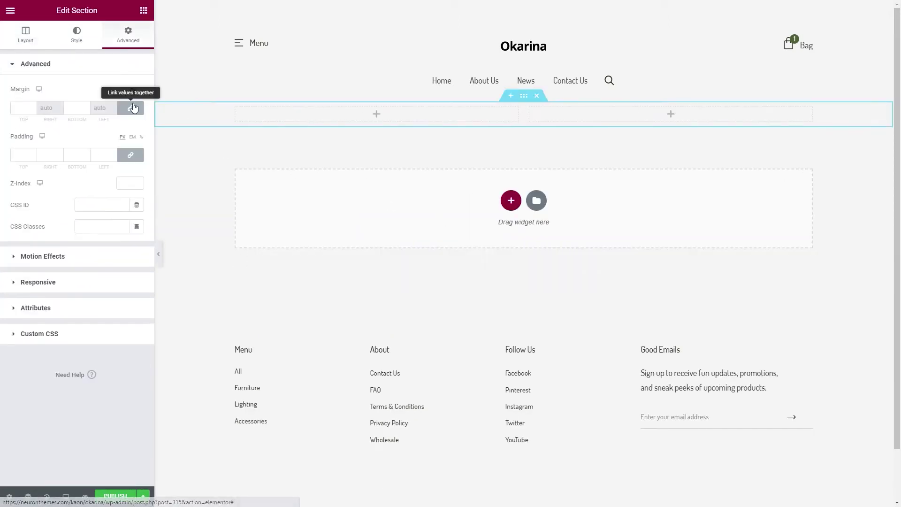
pyautogui.click(130, 155)
pyautogui.click(23, 155)
pyautogui.write('4')
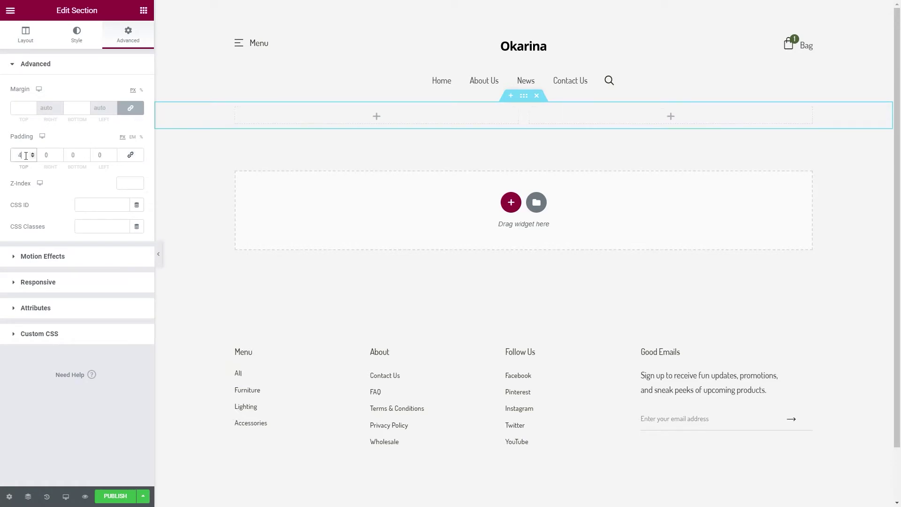
pyautogui.write('0')
pyautogui.click(236, 128)
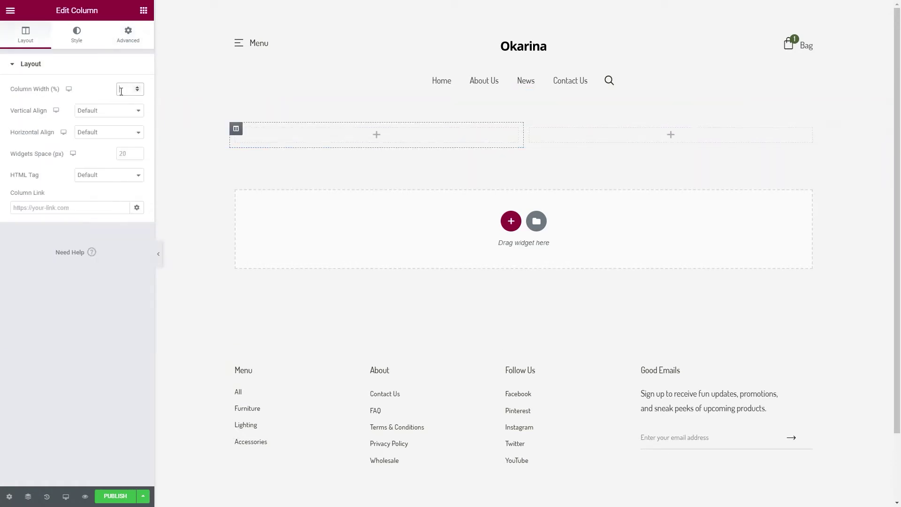
pyautogui.write('55')
pyautogui.click(143, 10)
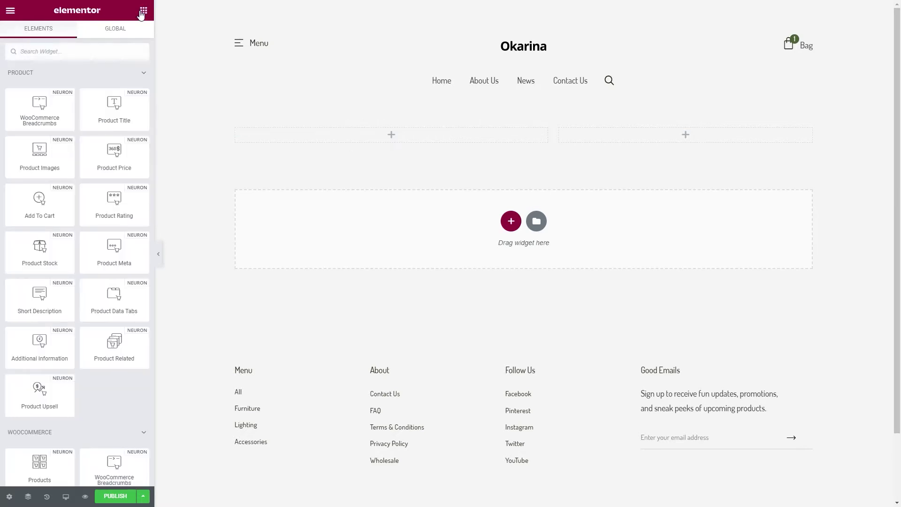
# Place Product Images with Sale Flash off on the left; add breadcrumbs to the right column, margin-left 60.
pyautogui.moveTo(56, 155); pyautogui.dragTo(287, 149)
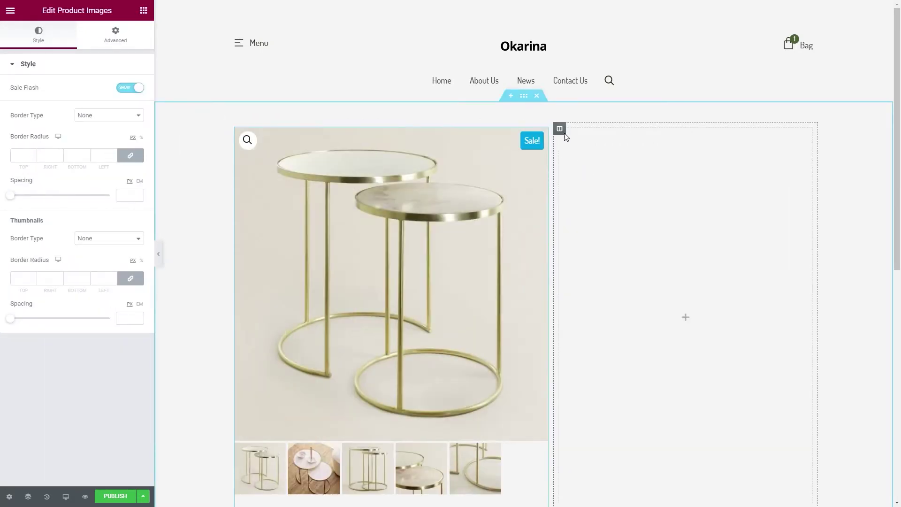
pyautogui.click(124, 91)
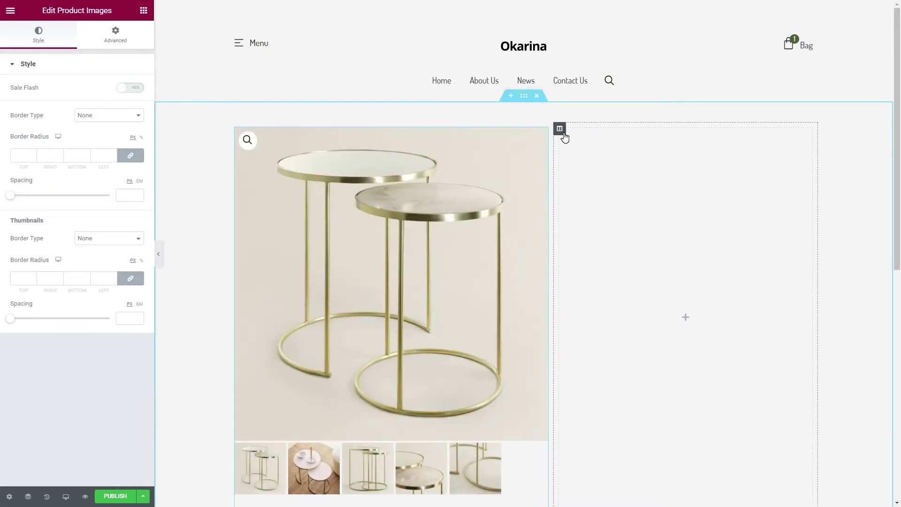
pyautogui.click(562, 133)
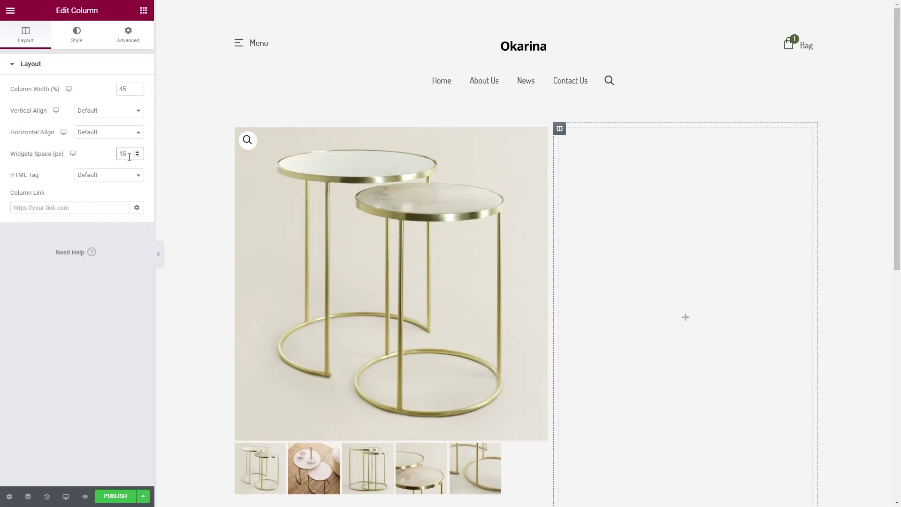
pyautogui.click(139, 43)
pyautogui.click(129, 108)
pyautogui.doubleClick(99, 109)
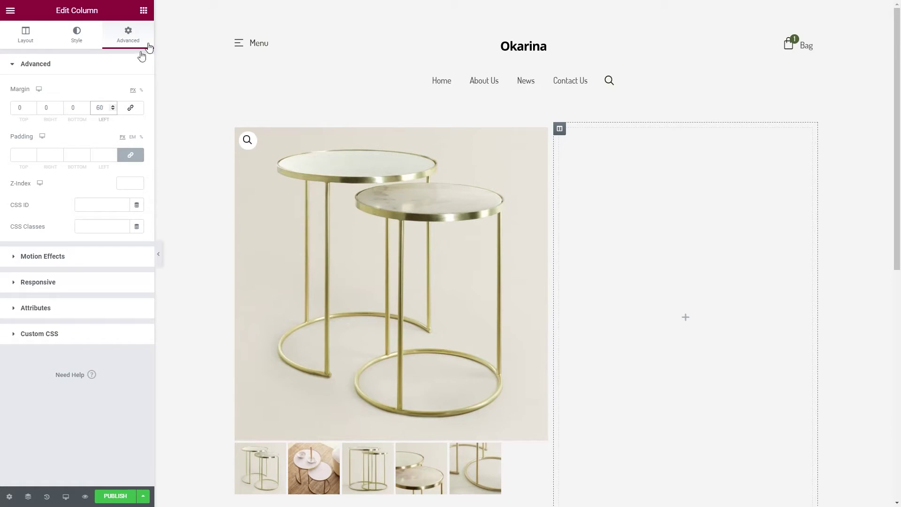
pyautogui.click(144, 10)
pyautogui.moveTo(38, 113); pyautogui.dragTo(579, 151)
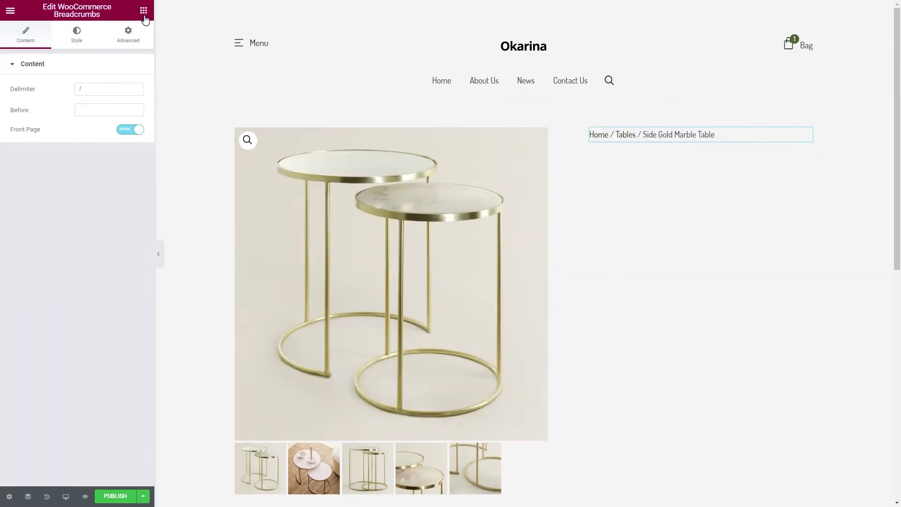
# Add Product Title and Product Rating widgets below the breadcrumbs.
pyautogui.click(144, 10)
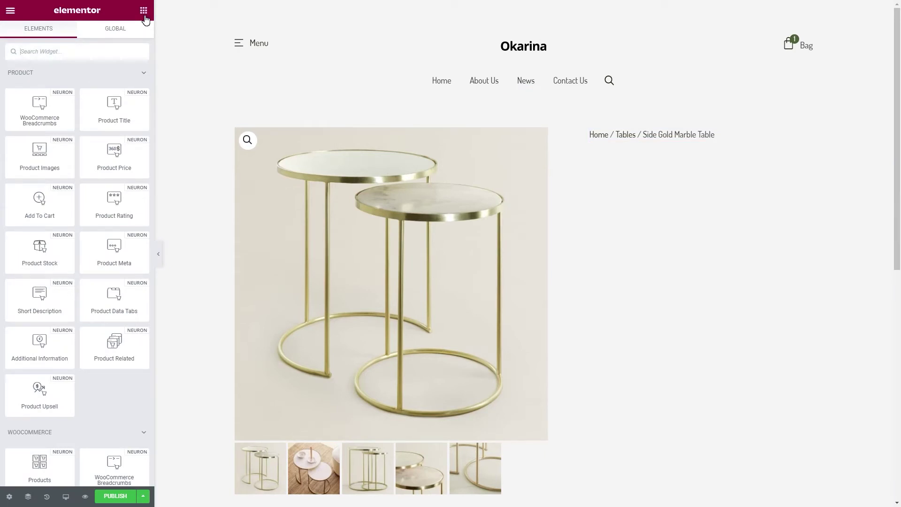
pyautogui.moveTo(114, 108); pyautogui.dragTo(636, 141)
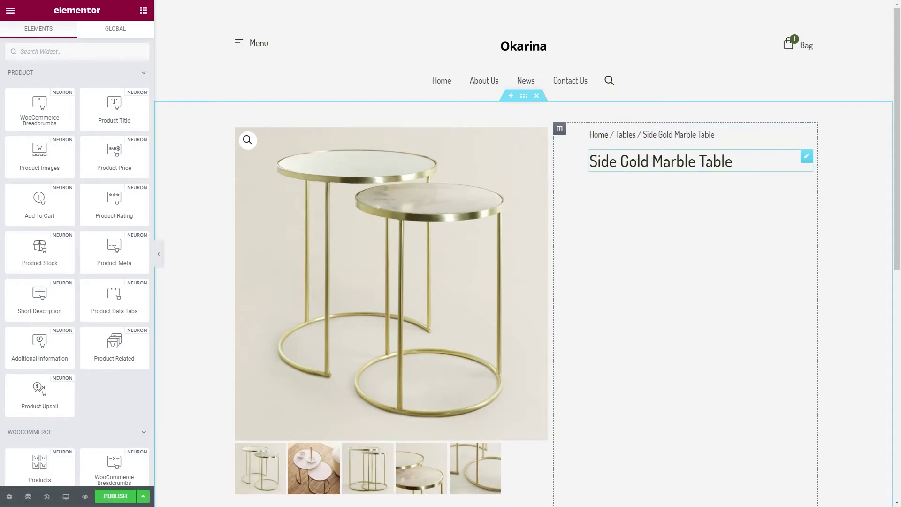
pyautogui.click(144, 10)
pyautogui.moveTo(114, 199); pyautogui.dragTo(620, 171)
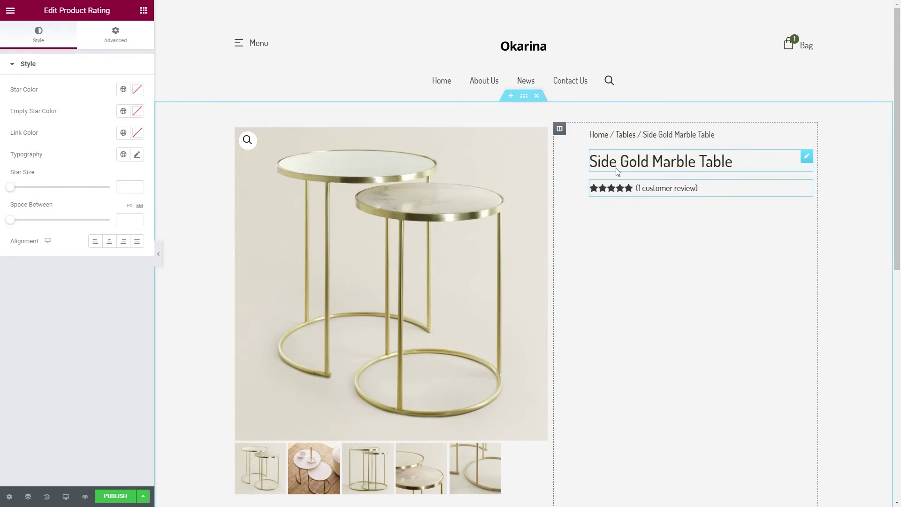
# Make the stars Primary black, size 0.9, 8 px apart, and add Product Price below.
pyautogui.click(123, 90)
pyautogui.click(60, 134)
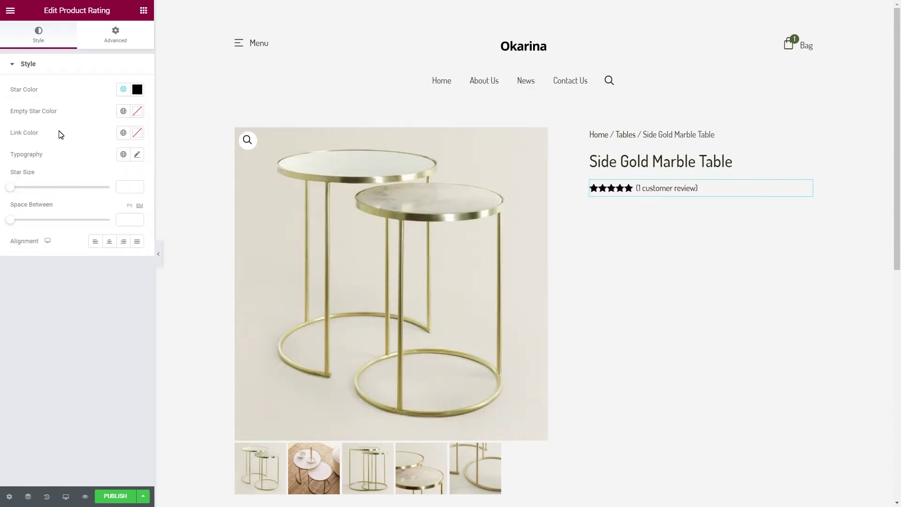
pyautogui.click(120, 186)
pyautogui.write('0.9')
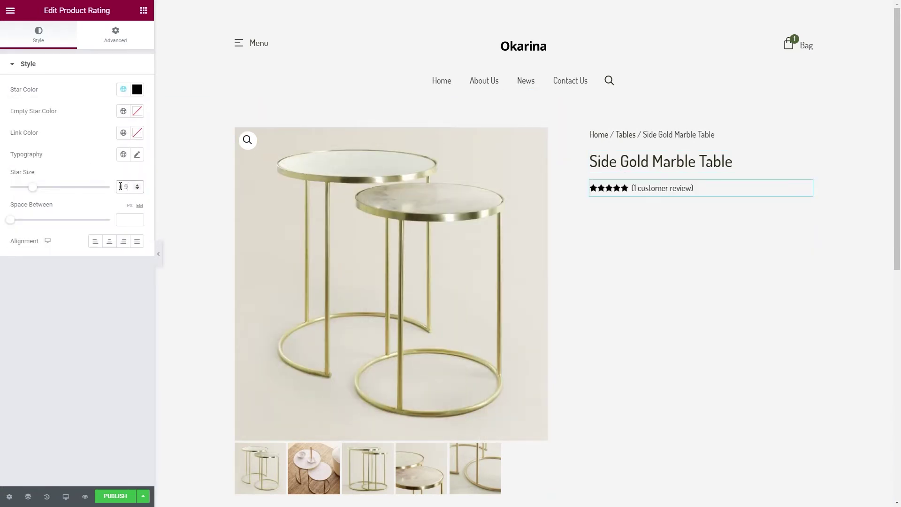
pyautogui.click(126, 219)
pyautogui.click(129, 205)
pyautogui.click(126, 218)
pyautogui.write('8')
pyautogui.click(143, 11)
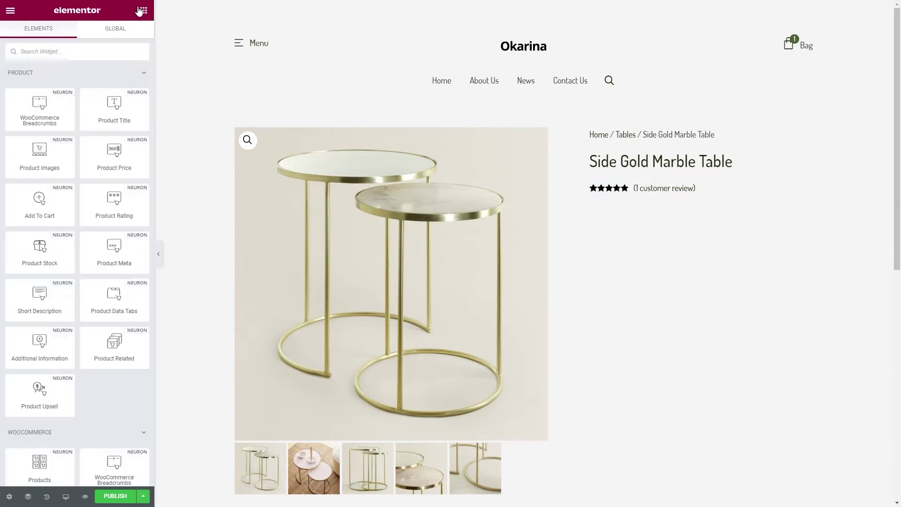
pyautogui.moveTo(114, 155); pyautogui.dragTo(660, 195)
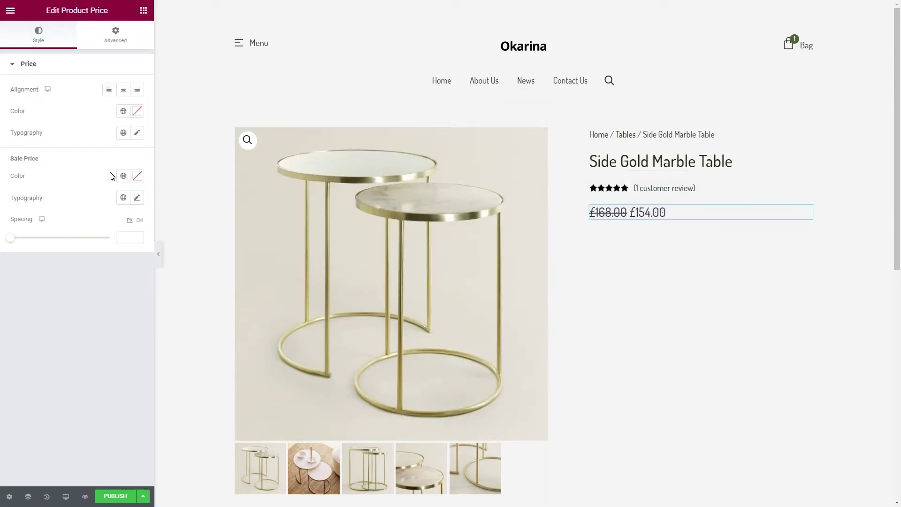
# Colour the sale price global Tuscany and add the Add To Cart widget under it.
pyautogui.click(123, 175)
pyautogui.click(60, 297)
pyautogui.click(142, 10)
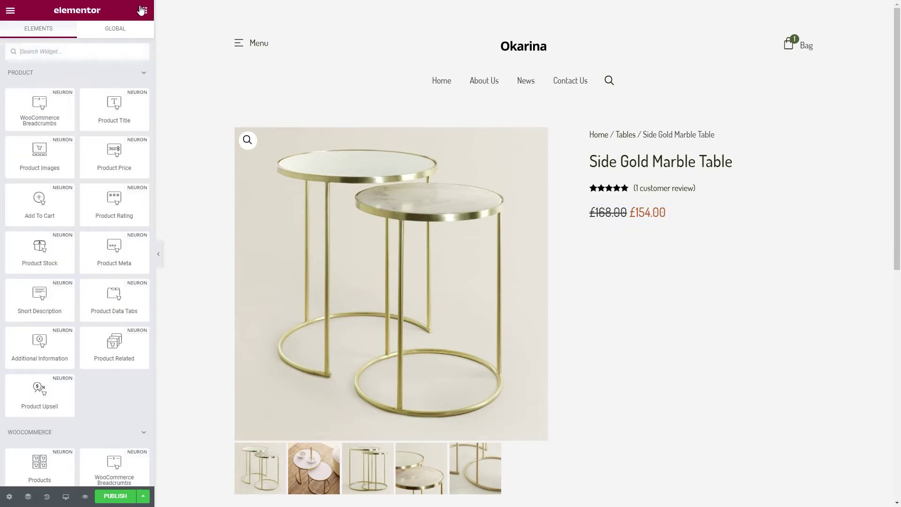
pyautogui.moveTo(44, 209); pyautogui.dragTo(628, 217)
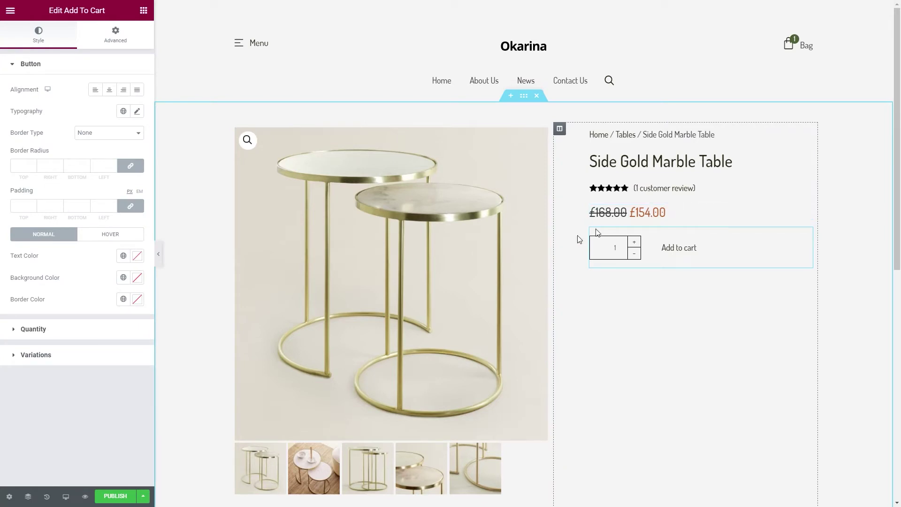
# Set the Add to cart button padding to 10/45/10/45.
pyautogui.click(23, 206)
pyautogui.write('10')
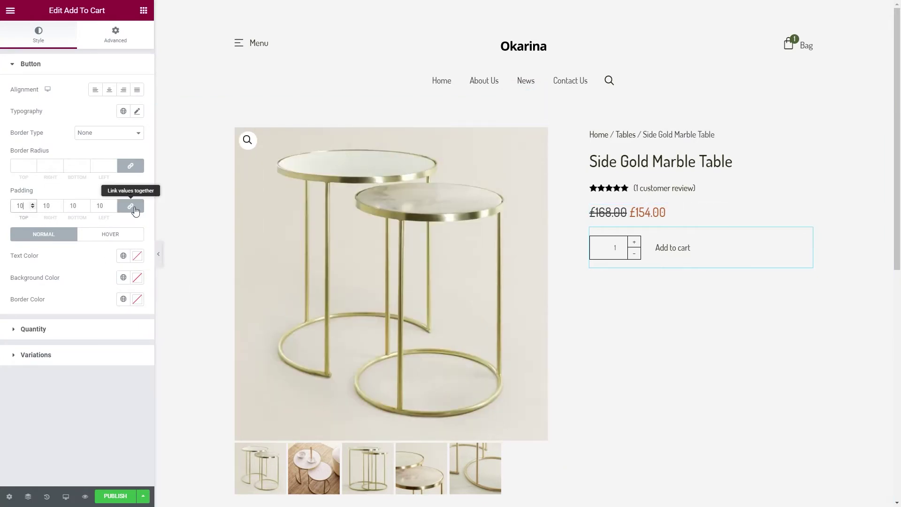
pyautogui.click(130, 206)
pyautogui.doubleClick(47, 204)
pyautogui.write('45')
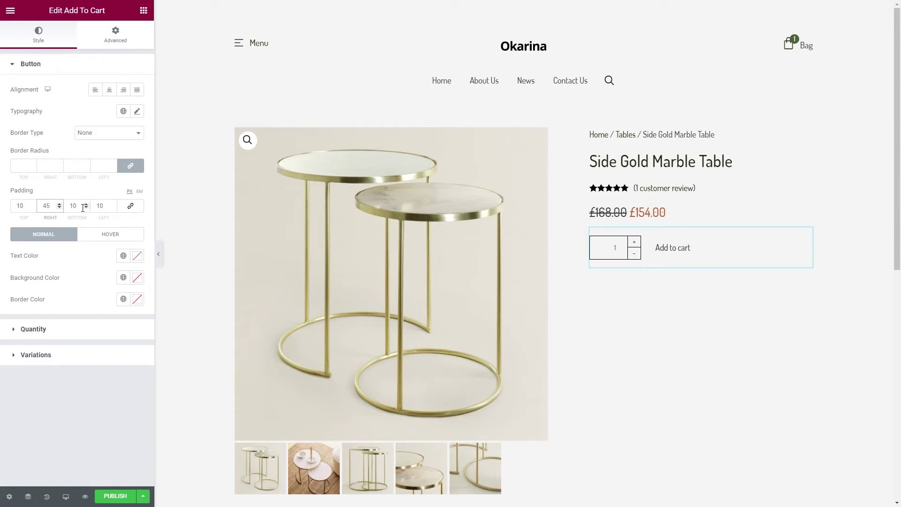
pyautogui.doubleClick(105, 208)
pyautogui.write('45')
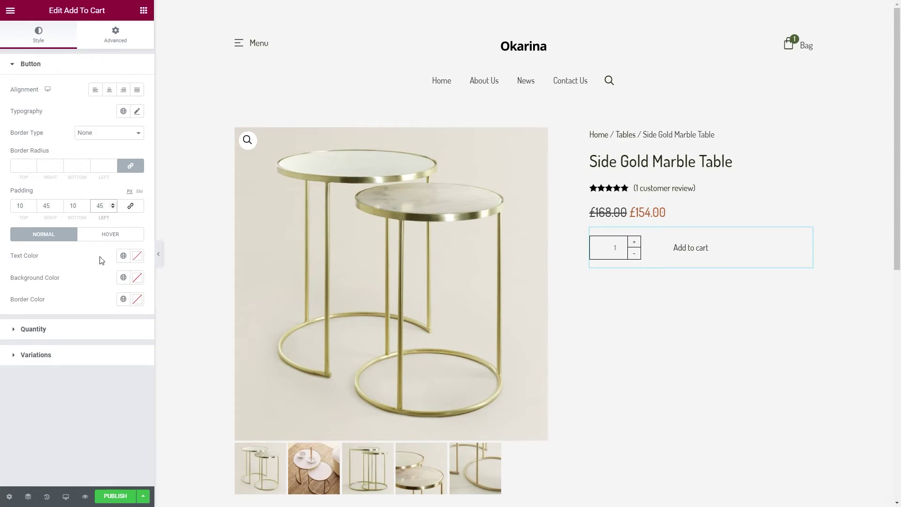
# Give the button a Primary black background and a white label.
pyautogui.click(123, 278)
pyautogui.click(74, 326)
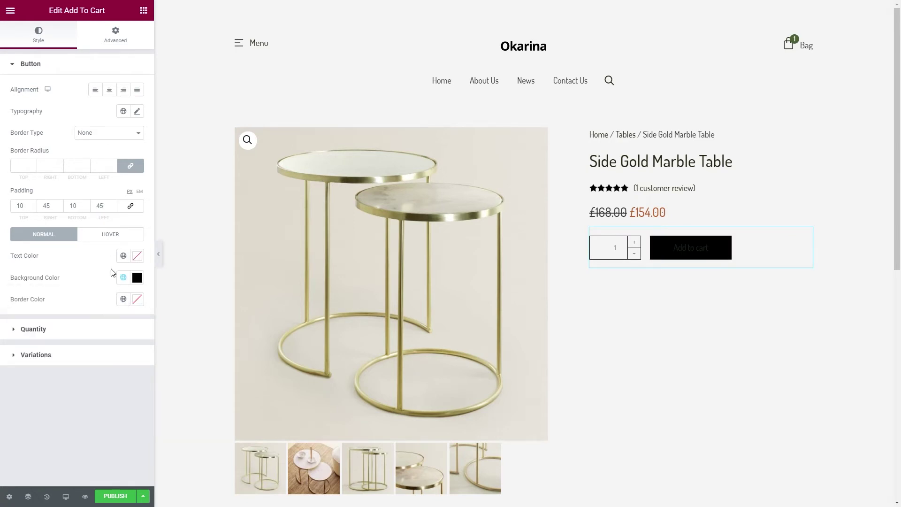
pyautogui.click(123, 255)
pyautogui.click(137, 256)
pyautogui.click(74, 377)
pyautogui.moveTo(50, 344); pyautogui.dragTo(7, 281)
pyautogui.click(4, 279)
# Add 30 px top and 20 px bottom padding to the widget, then add Short Description below.
pyautogui.click(114, 35)
pyautogui.click(130, 155)
pyautogui.click(22, 158)
pyautogui.write('30')
pyautogui.doubleClick(74, 154)
pyautogui.write('20')
pyautogui.click(141, 11)
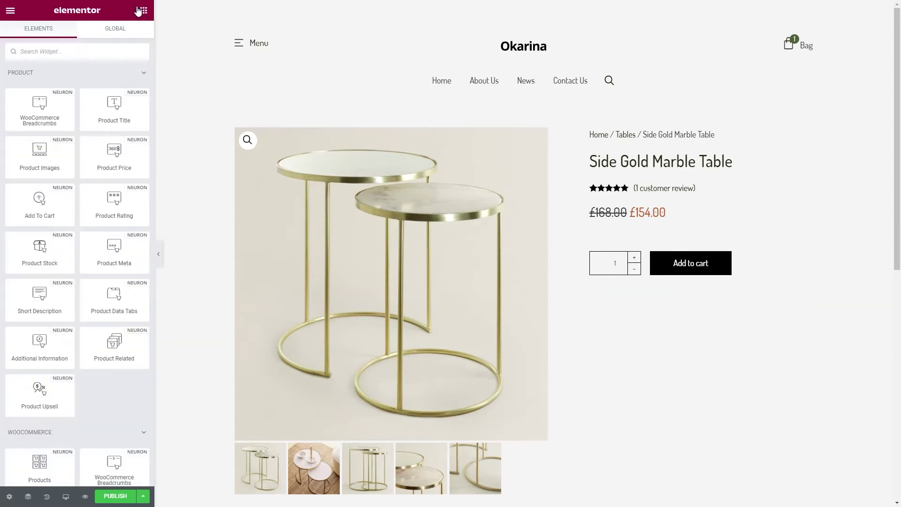
pyautogui.moveTo(44, 305); pyautogui.dragTo(679, 293)
# Add Product Meta below the description with 10 spacing between items.
pyautogui.click(144, 10)
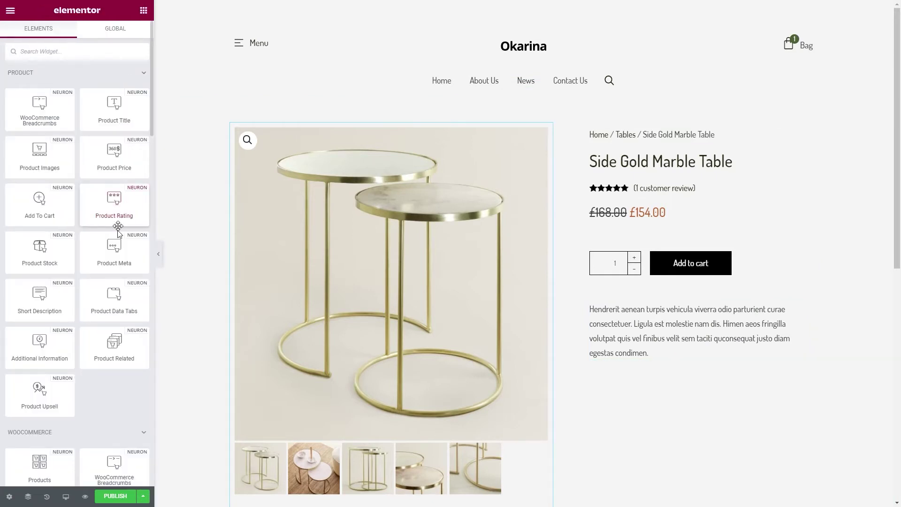
pyautogui.moveTo(115, 249); pyautogui.dragTo(624, 348)
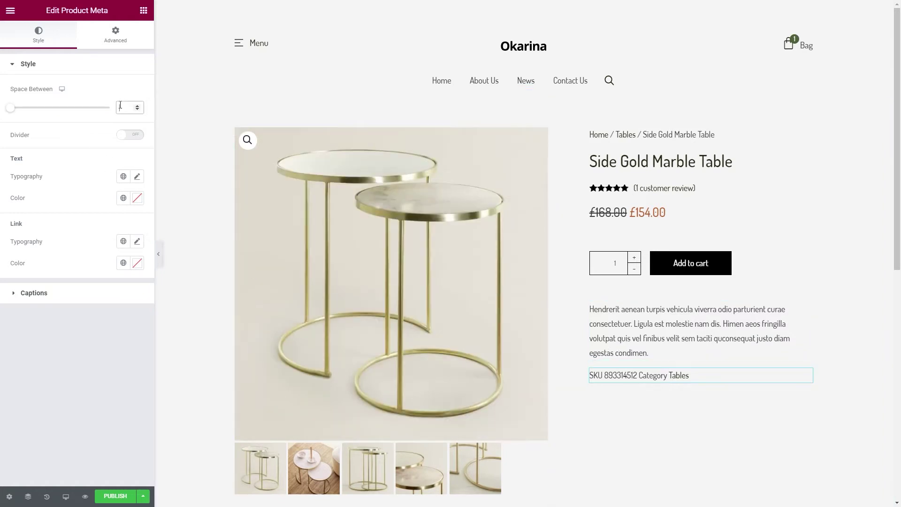
pyautogui.click(120, 105)
pyautogui.write('10')
# Make meta text and links Primary black, with link font weight 700.
pyautogui.click(123, 198)
pyautogui.click(43, 244)
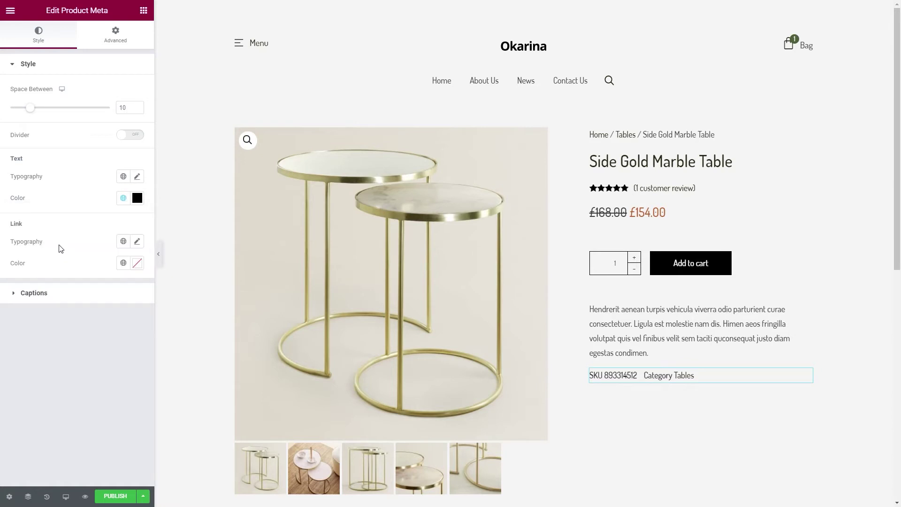
pyautogui.click(124, 262)
pyautogui.click(45, 310)
pyautogui.click(136, 242)
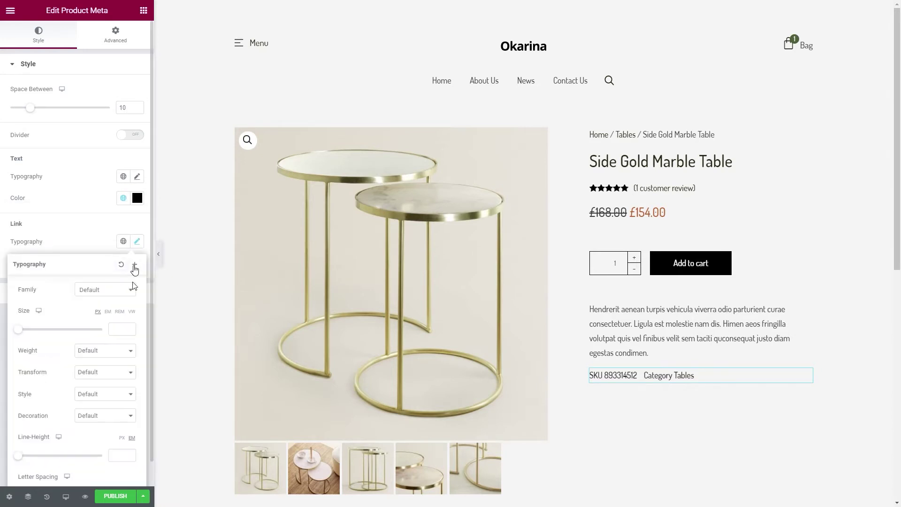
pyautogui.click(114, 350)
pyautogui.click(107, 409)
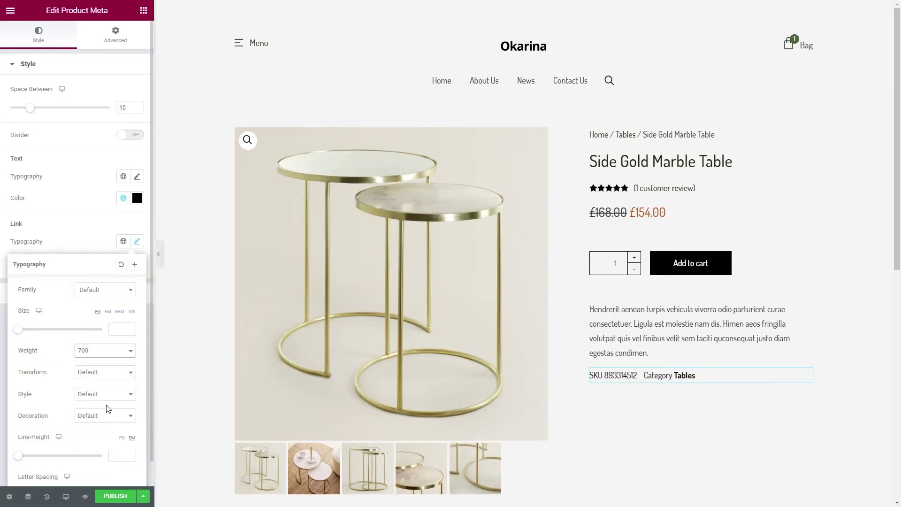
pyautogui.click(85, 233)
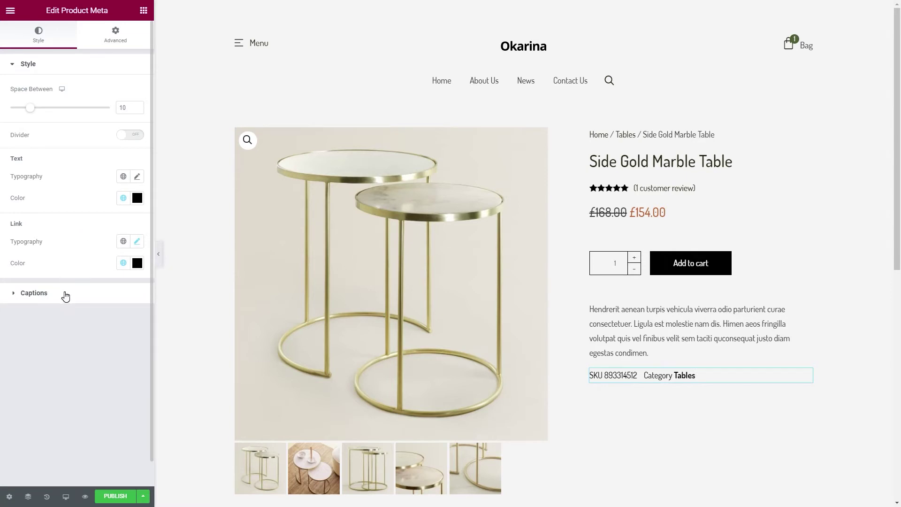
# Set the meta captions to 'Category:' and 'SKU:'.
pyautogui.click(66, 295)
pyautogui.click(97, 128)
pyautogui.write('Category:')
pyautogui.click(104, 260)
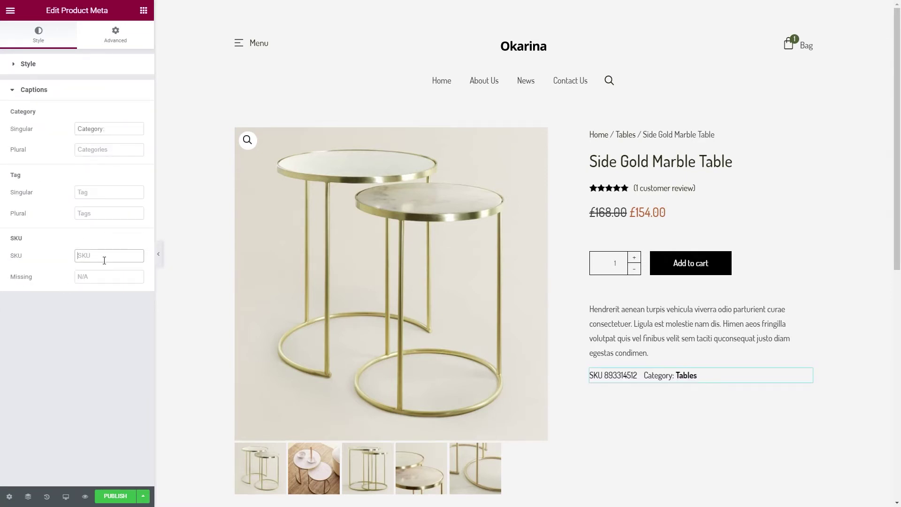
pyautogui.write('SKU:')
# Give the meta line a 25 px bottom margin and 20 px top and bottom padding.
pyautogui.click(113, 47)
pyautogui.click(131, 107)
pyautogui.click(74, 107)
pyautogui.write('25')
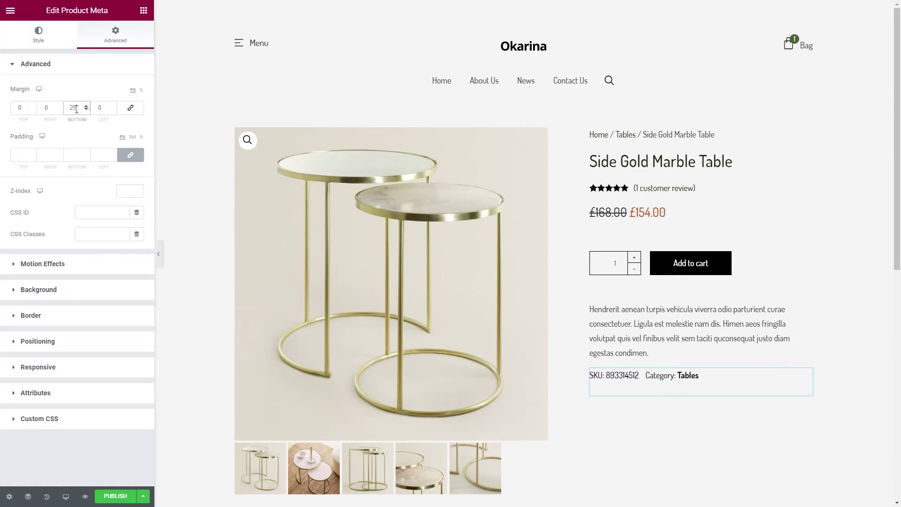
pyautogui.click(129, 154)
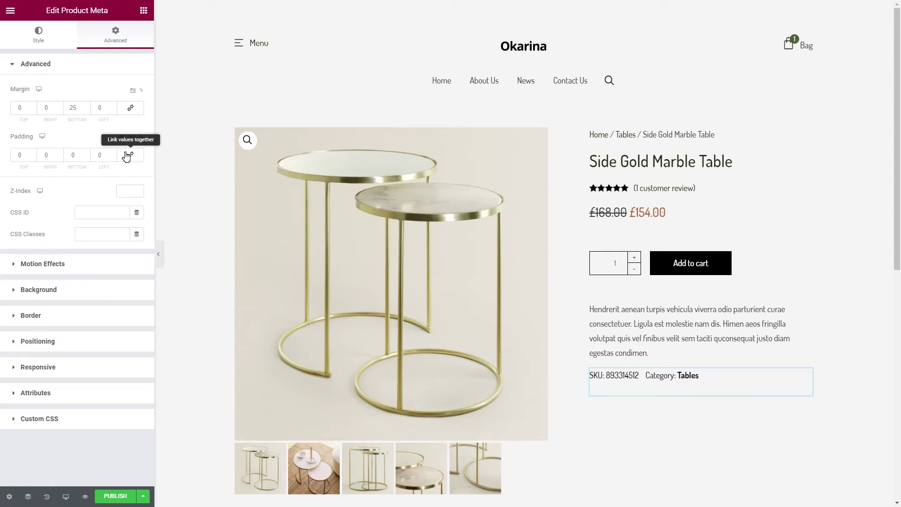
pyautogui.click(20, 154)
pyautogui.write('20')
pyautogui.click(73, 155)
pyautogui.write('20')
# Add solid 1 px grey borders on the top and bottom of the meta line.
pyautogui.click(55, 313)
pyautogui.click(110, 187)
pyautogui.click(104, 213)
pyautogui.click(130, 228)
pyautogui.click(25, 228)
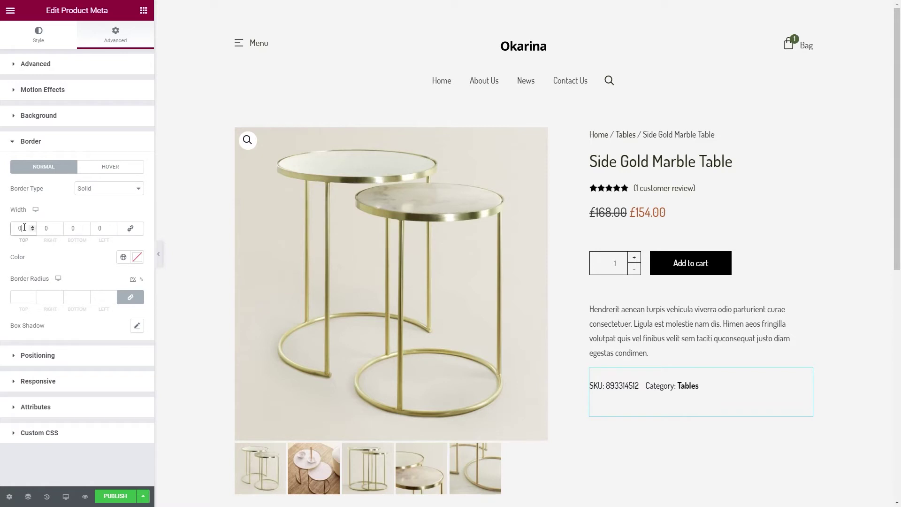
pyautogui.write('1')
pyautogui.click(74, 230)
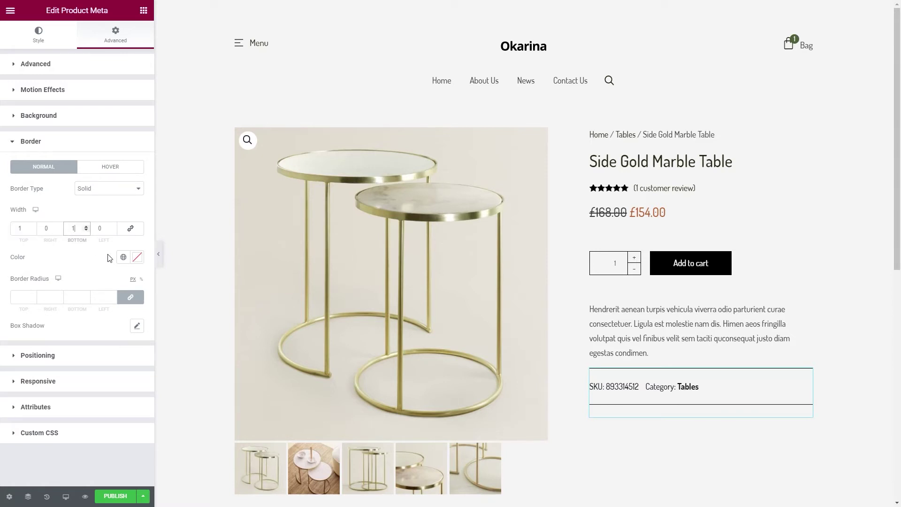
pyautogui.click(123, 256)
pyautogui.click(57, 395)
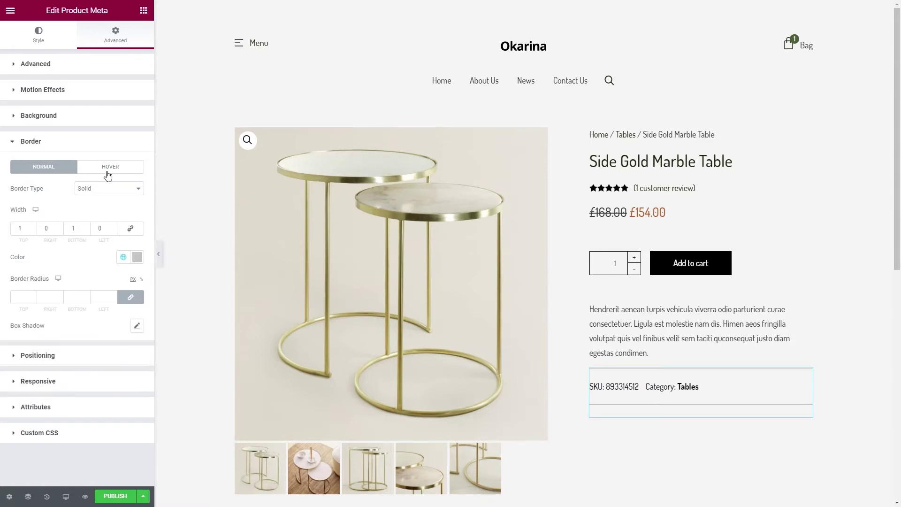
pyautogui.click(145, 7)
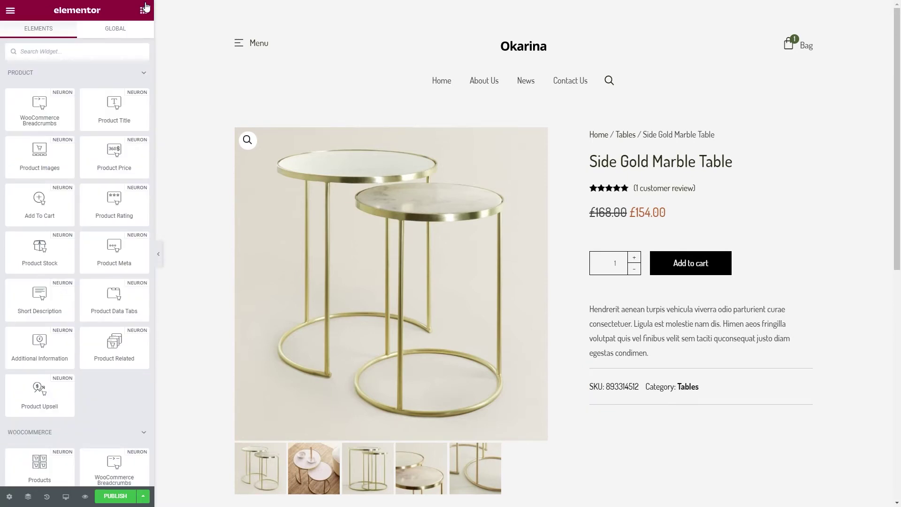
# Add a Social Icons widget below the SKU line and set its first icon to Facebook F.
pyautogui.click(100, 50)
pyautogui.write('soc')
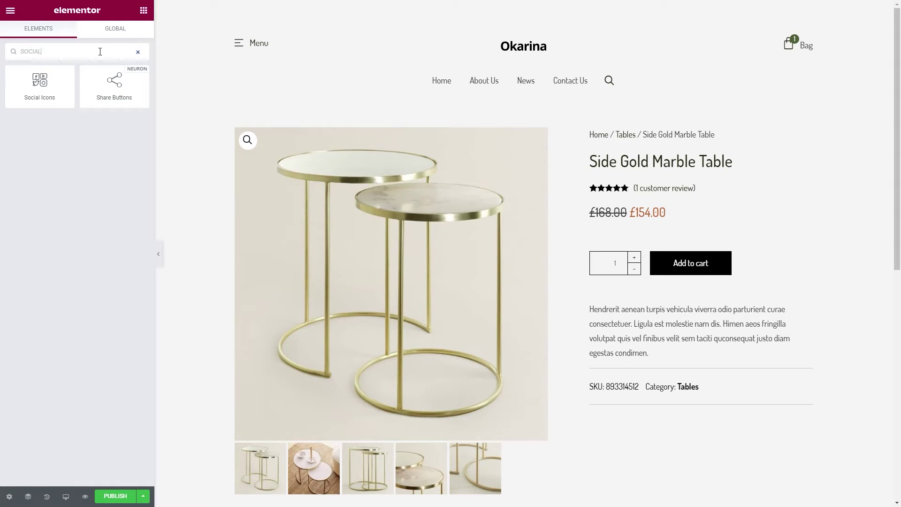
pyautogui.moveTo(30, 94); pyautogui.dragTo(635, 418)
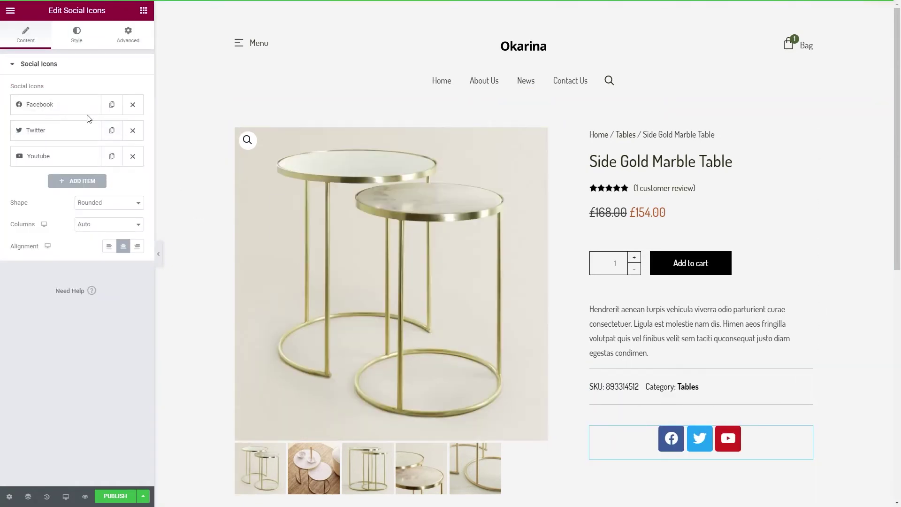
pyautogui.click(70, 104)
pyautogui.click(80, 158)
pyautogui.click(221, 133)
pyautogui.write('fa')
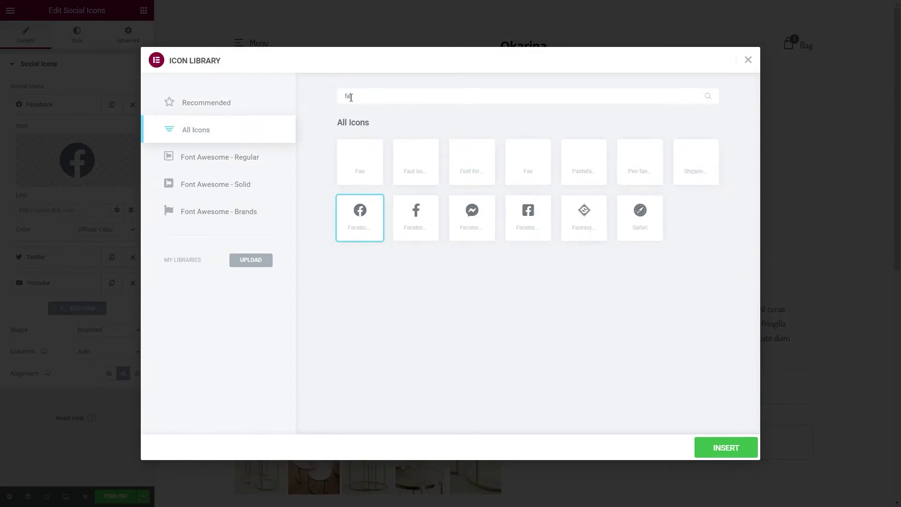
pyautogui.click(416, 217)
pyautogui.click(726, 448)
pyautogui.click(66, 109)
# Replace the YouTube entry's icon with the Instagram icon.
pyautogui.click(84, 156)
pyautogui.click(85, 212)
pyautogui.click(361, 96)
pyautogui.write('insta')
pyautogui.click(360, 162)
pyautogui.click(726, 449)
pyautogui.click(59, 159)
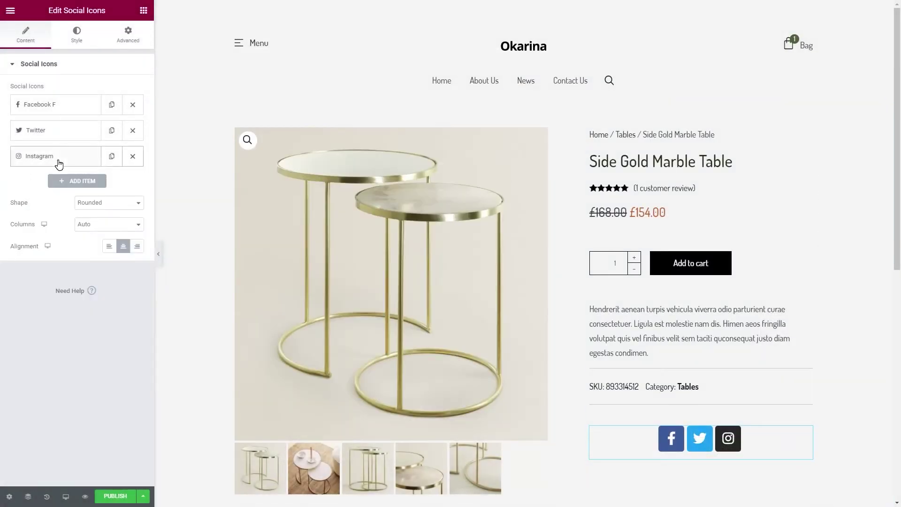
# Add a fourth social entry with the Behance icon and align the icons left.
pyautogui.click(82, 177)
pyautogui.click(66, 221)
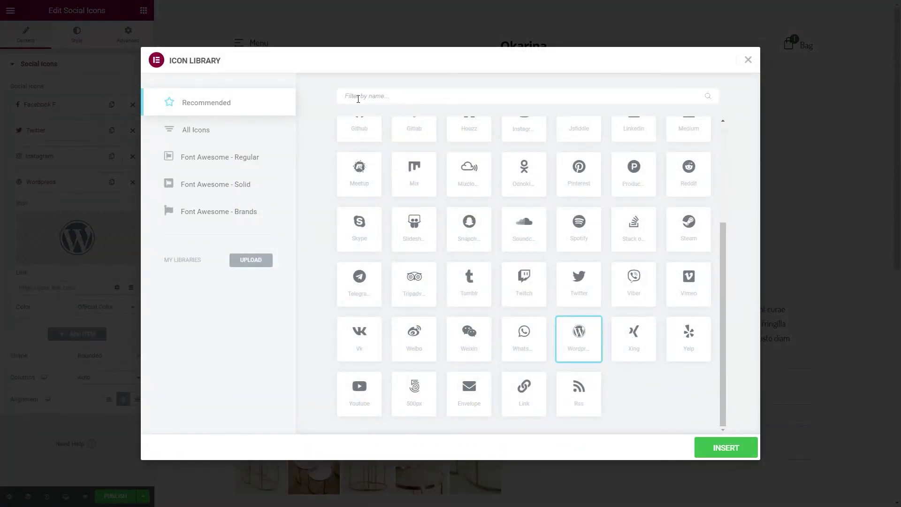
pyautogui.click(358, 97)
pyautogui.write('behance')
pyautogui.click(360, 162)
pyautogui.click(726, 448)
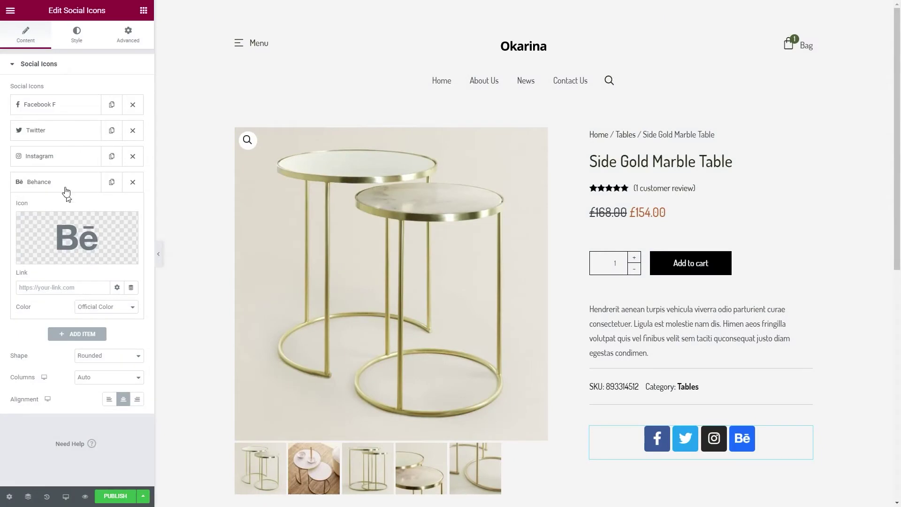
pyautogui.click(66, 188)
pyautogui.click(108, 269)
# Use custom icon colours: a fully transparent primary colour and a black secondary colour.
pyautogui.click(77, 37)
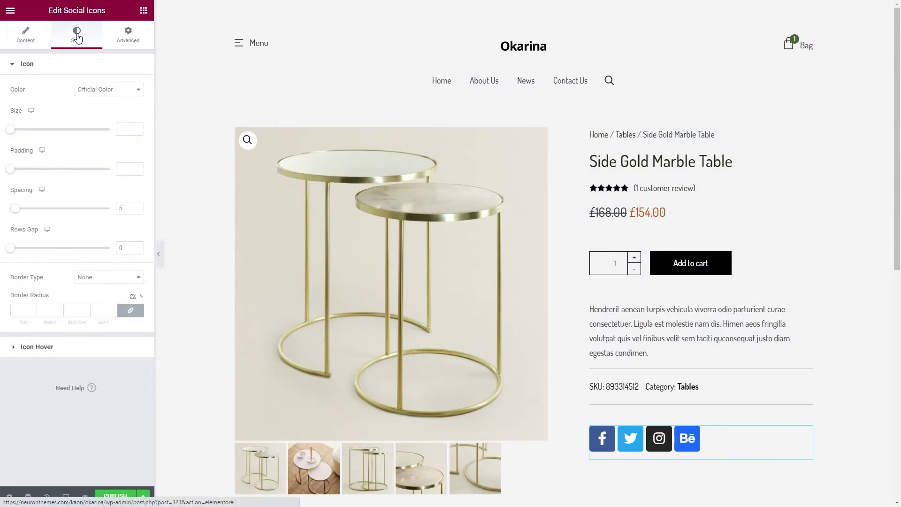
pyautogui.click(94, 89)
pyautogui.click(93, 105)
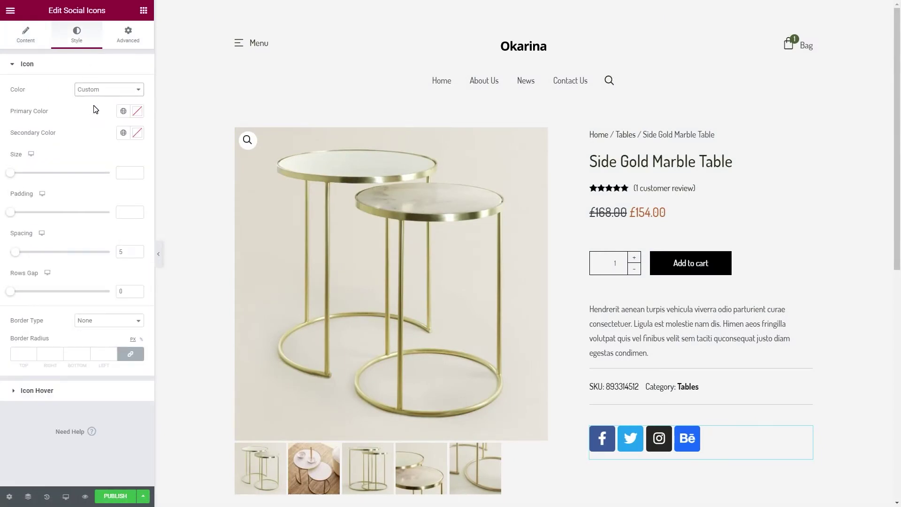
pyautogui.click(137, 111)
pyautogui.moveTo(136, 254); pyautogui.dragTo(2, 240)
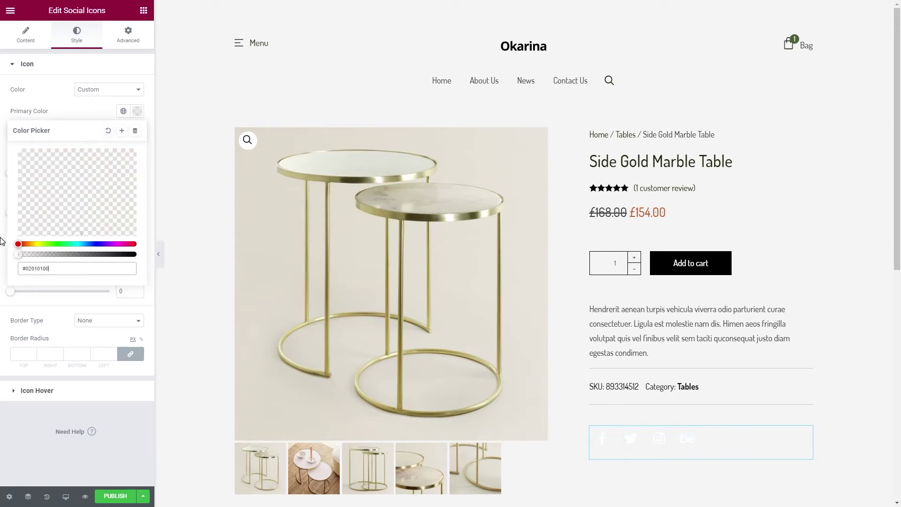
pyautogui.click(78, 114)
pyautogui.click(123, 133)
pyautogui.click(60, 181)
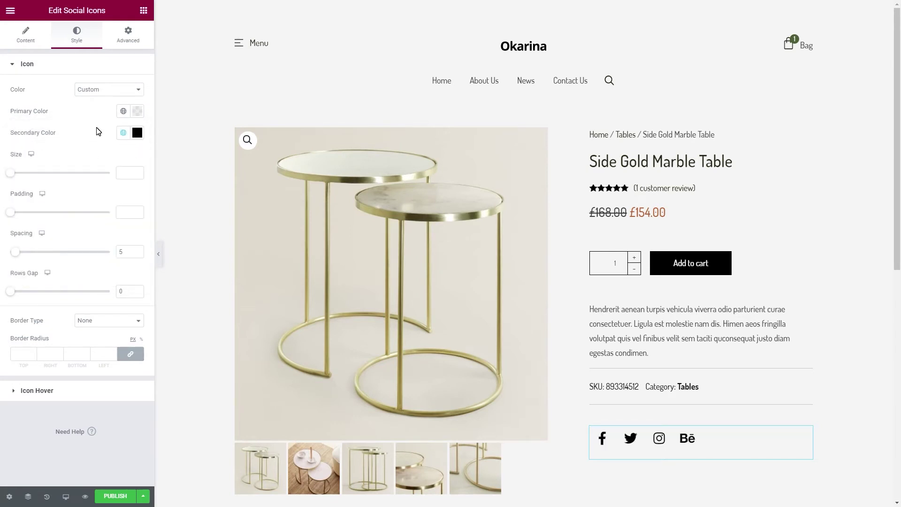
# Set the social icons to size 15, padding 0 and spacing 20.
pyautogui.click(122, 173)
pyautogui.write('15')
pyautogui.click(123, 212)
pyautogui.write('0')
pyautogui.doubleClick(123, 251)
pyautogui.write('20')
pyautogui.click(130, 292)
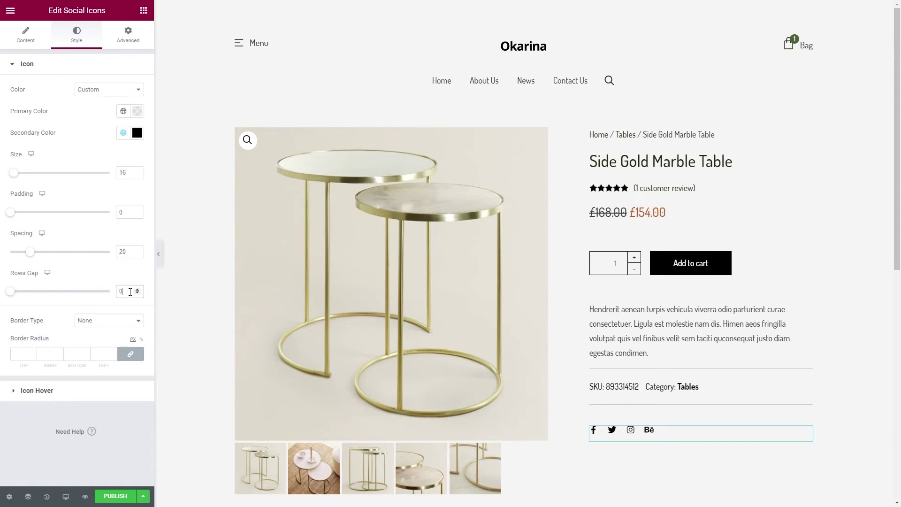
pyautogui.click(144, 10)
pyautogui.scroll(-5, 191, 195)
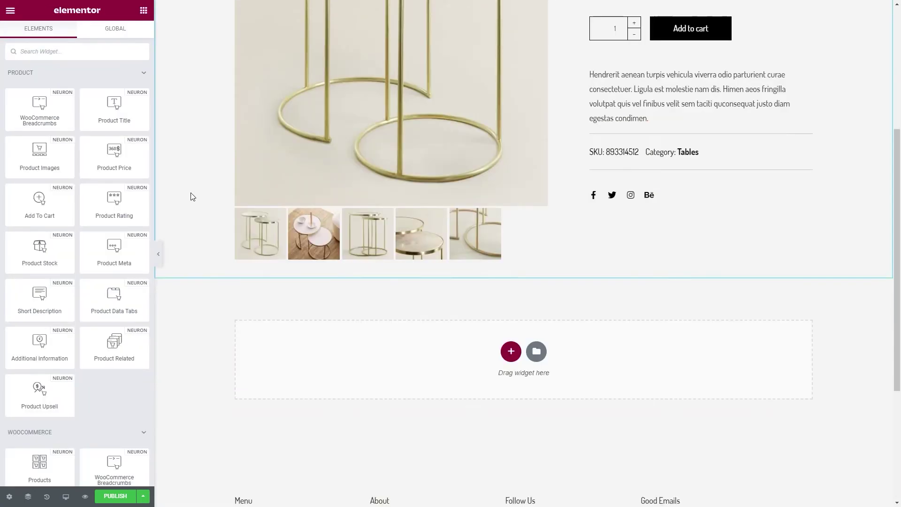
# Add a one-column section below the product with a top padding of 100.
pyautogui.click(511, 351)
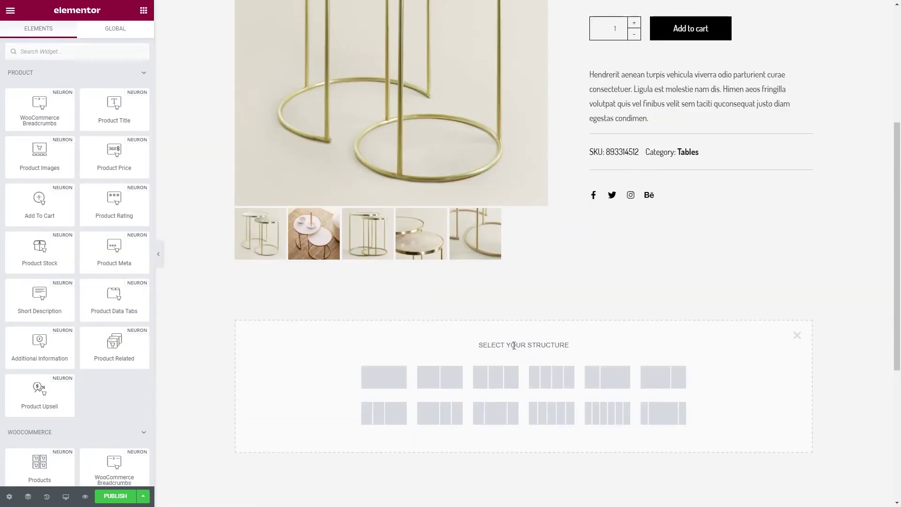
pyautogui.click(377, 386)
pyautogui.click(134, 32)
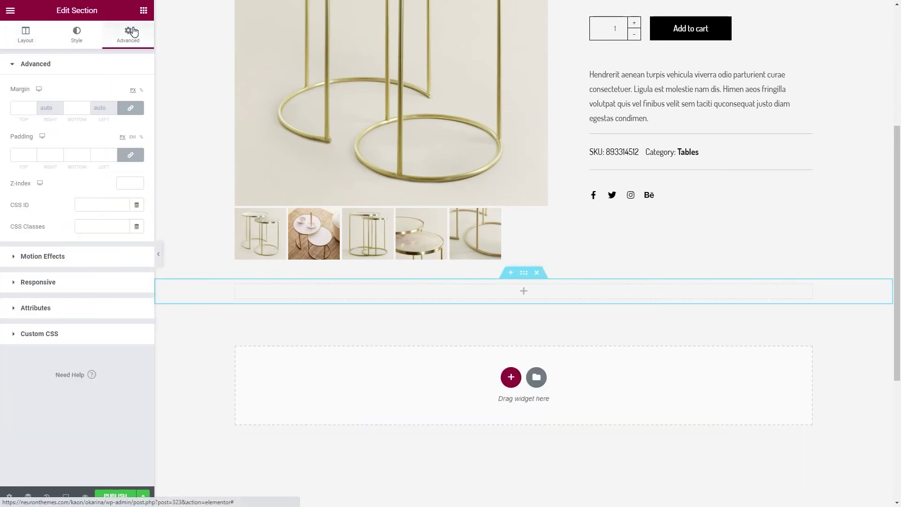
pyautogui.click(131, 155)
pyautogui.click(26, 155)
pyautogui.write('100')
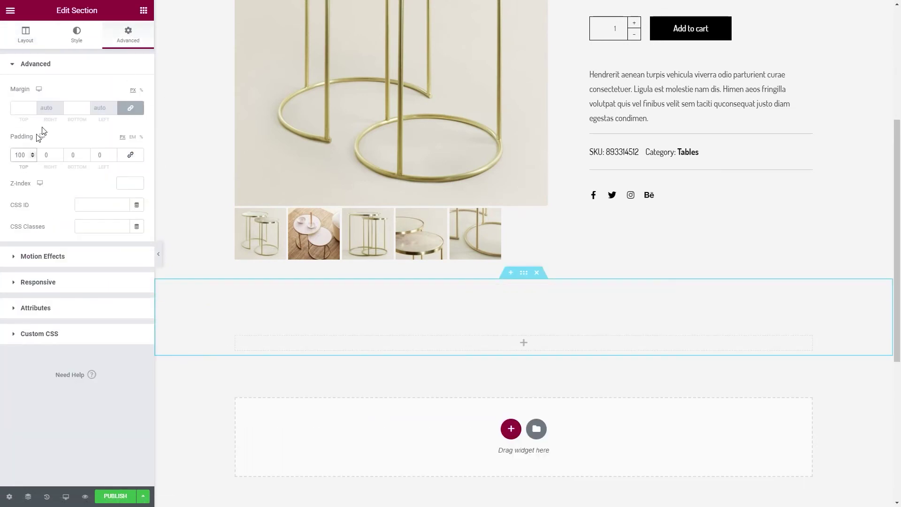
# Place a centred Heading reading 'Related Products' in the new section.
pyautogui.click(143, 10)
pyautogui.write('hea')
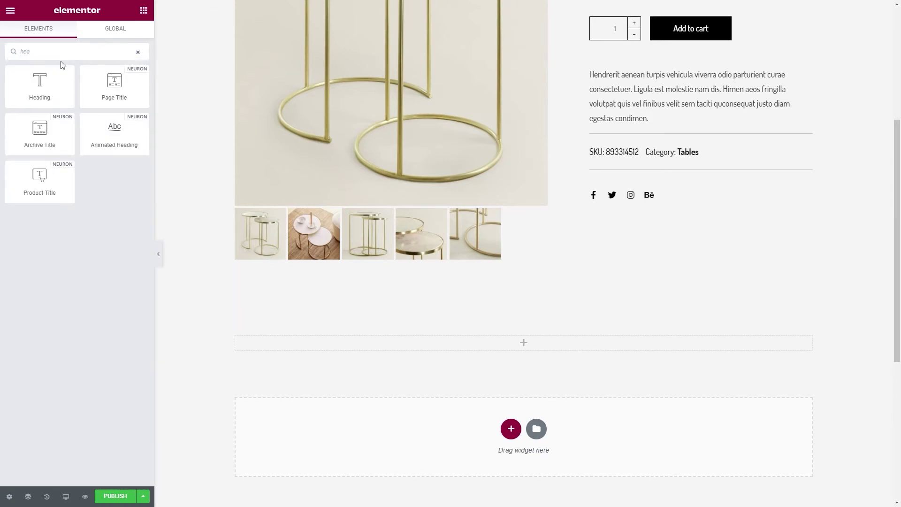
pyautogui.moveTo(30, 106); pyautogui.dragTo(397, 351)
pyautogui.click(101, 100)
pyautogui.hotkey('ctrl', 'a')
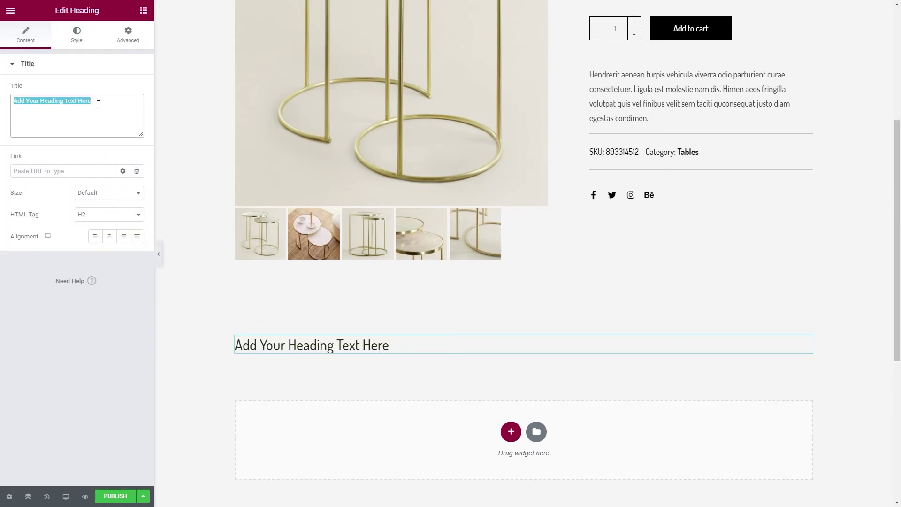
pyautogui.write('Related Products')
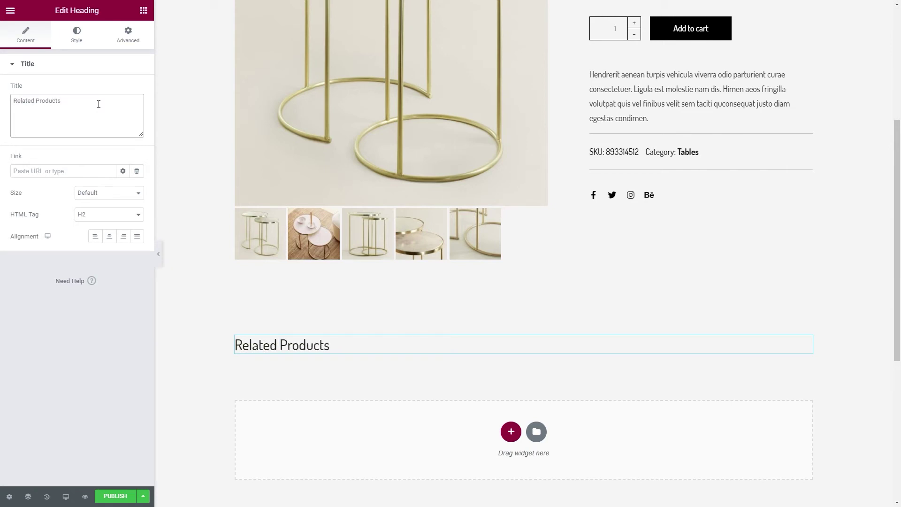
pyautogui.click(109, 236)
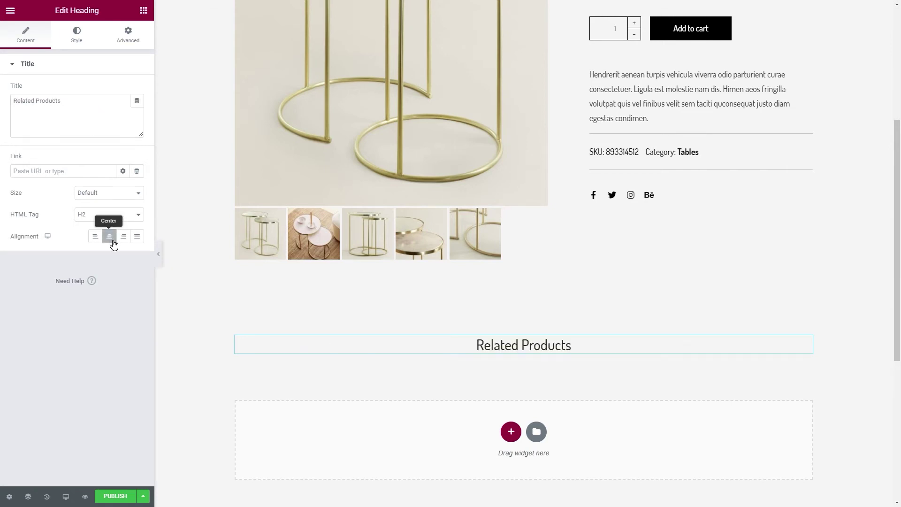
# Give the Related Products heading a bottom padding of 40.
pyautogui.click(132, 46)
pyautogui.click(131, 155)
pyautogui.click(81, 155)
pyautogui.write('40')
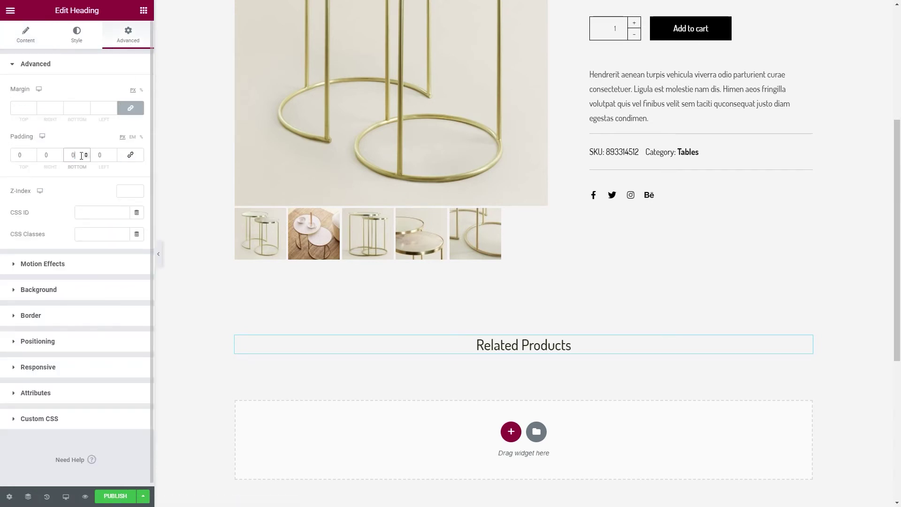
pyautogui.click(144, 11)
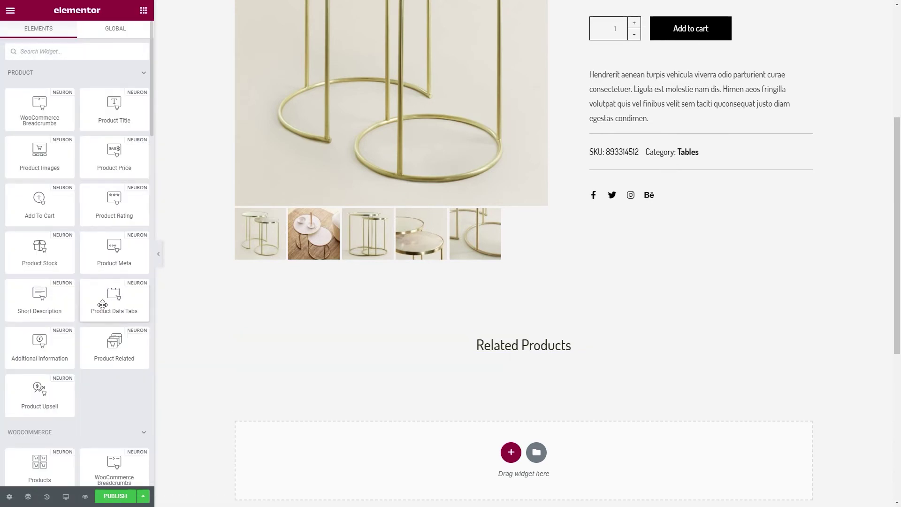
# Place the related products grid under the heading with Full images, ratio 1.38, and no Add to Cart.
pyautogui.moveTo(134, 351); pyautogui.dragTo(552, 357)
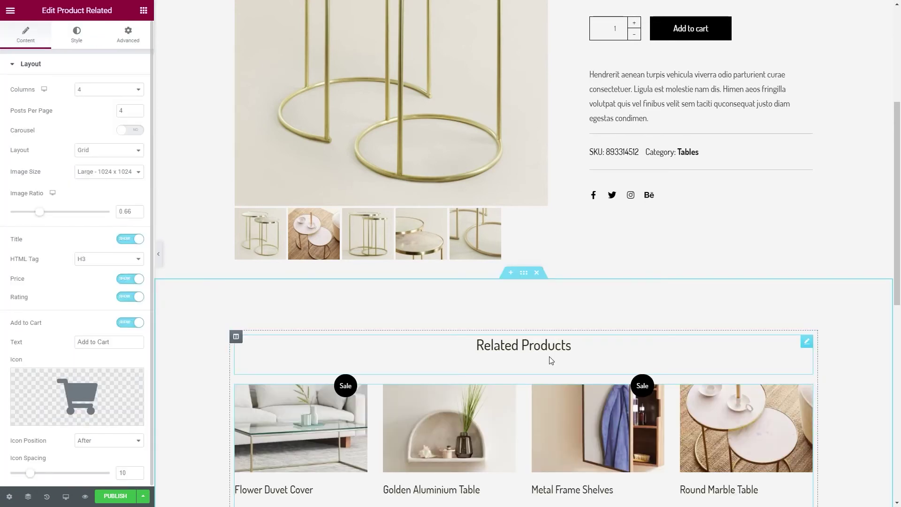
pyautogui.click(97, 172)
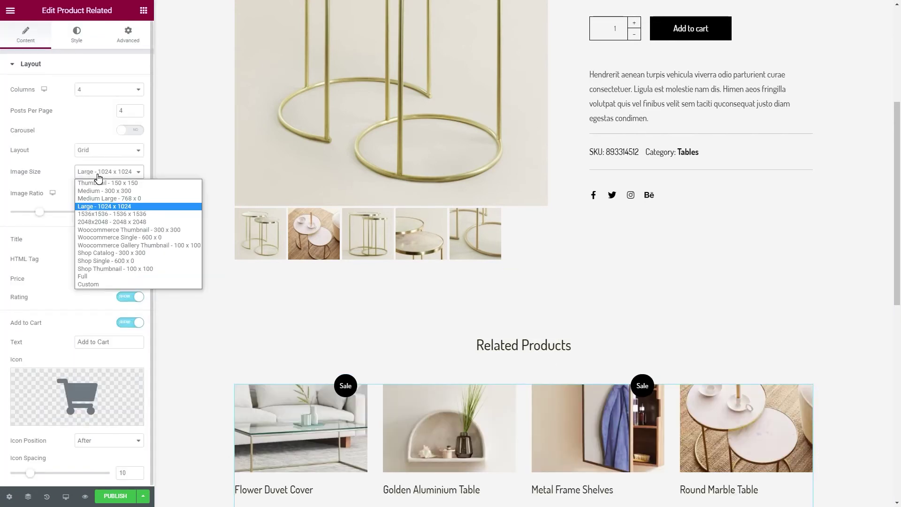
pyautogui.click(98, 276)
pyautogui.doubleClick(128, 211)
pyautogui.write('1.3')
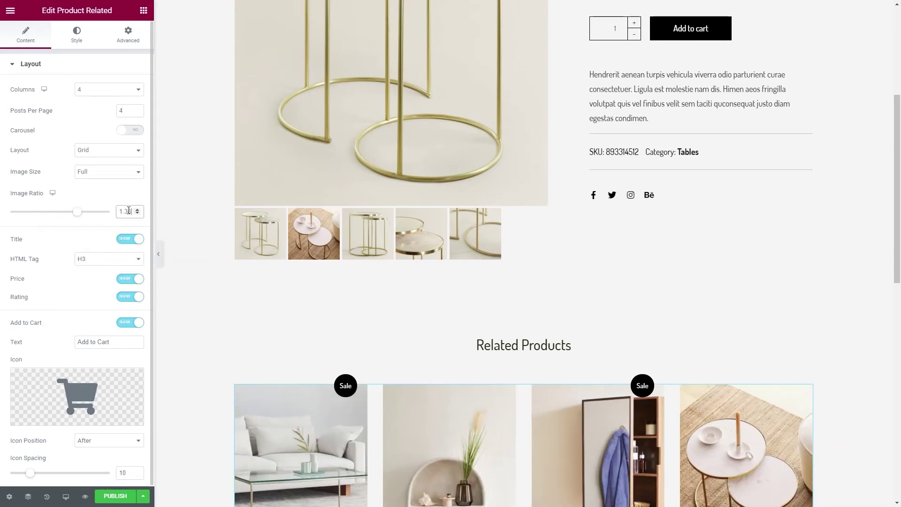
pyautogui.write('8')
pyautogui.scroll(-5, 220, 303)
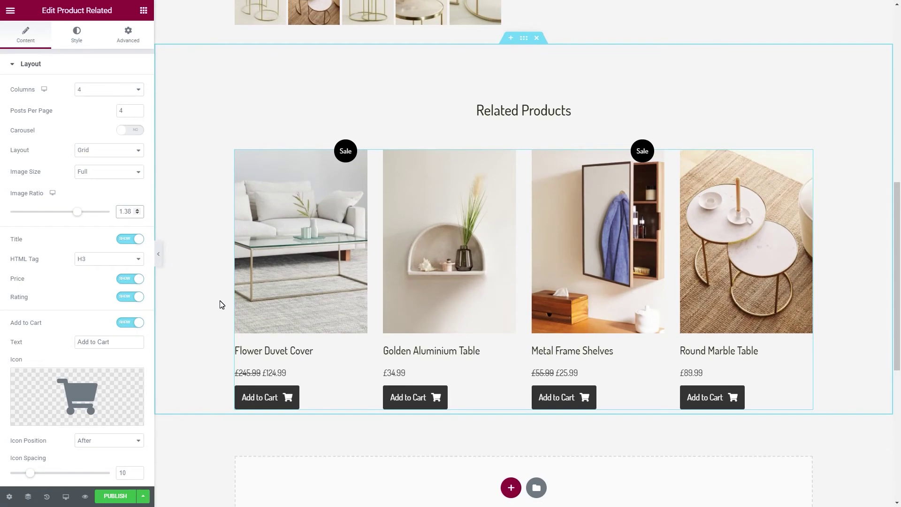
pyautogui.click(123, 324)
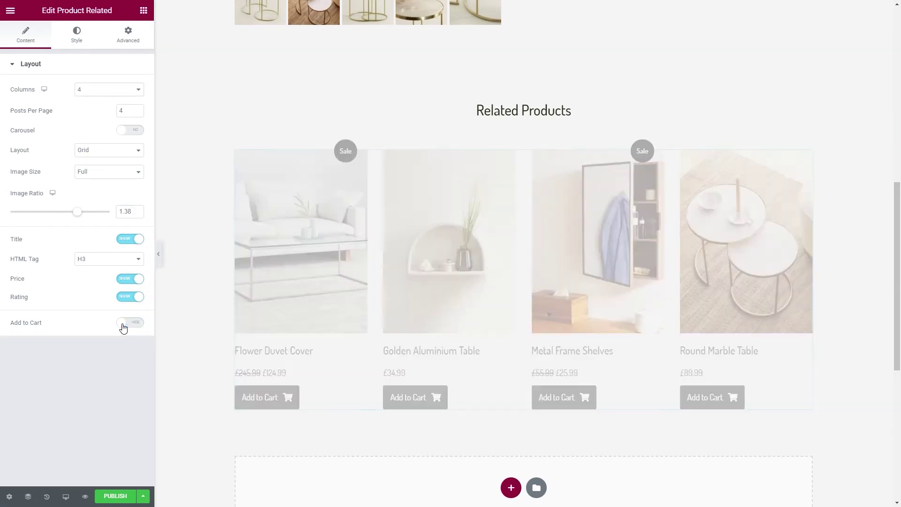
# Hide the Sale Flash badges in the grid's style and clear its row gap value.
pyautogui.click(76, 36)
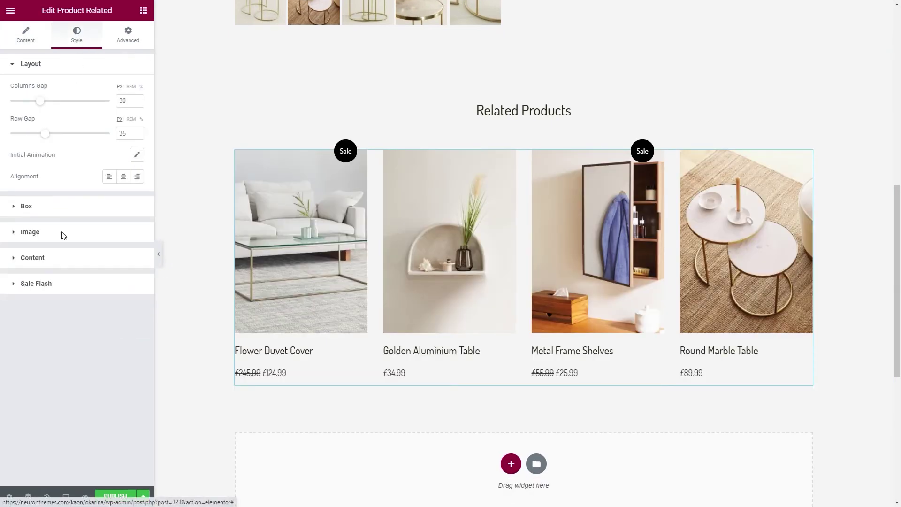
pyautogui.click(59, 288)
pyautogui.click(118, 193)
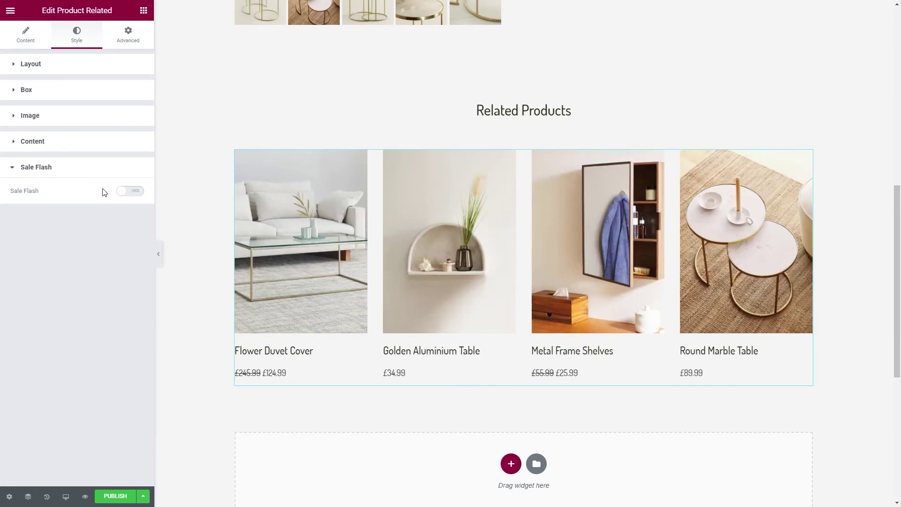
pyautogui.click(53, 173)
pyautogui.click(63, 74)
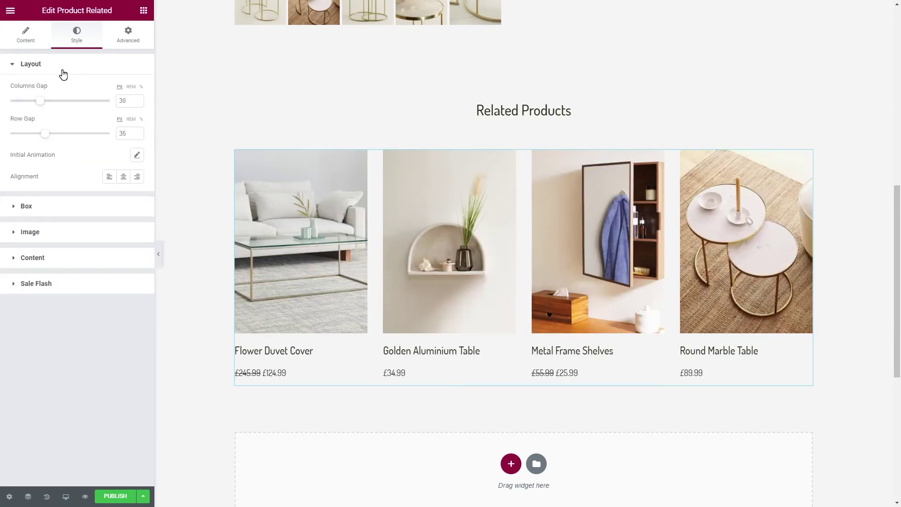
pyautogui.press('BackSpace')
# Set the grid's row gap to 0 and its bottom padding to 30.
pyautogui.write('0')
pyautogui.click(120, 46)
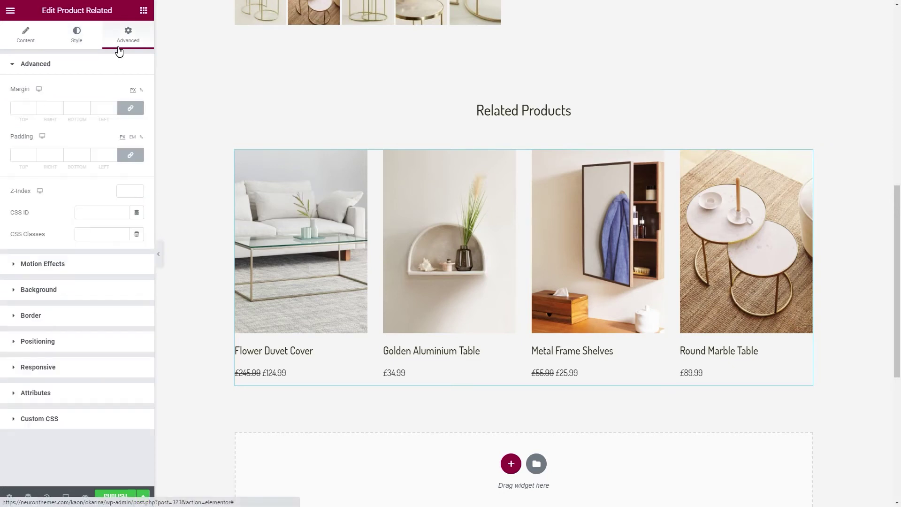
pyautogui.click(78, 155)
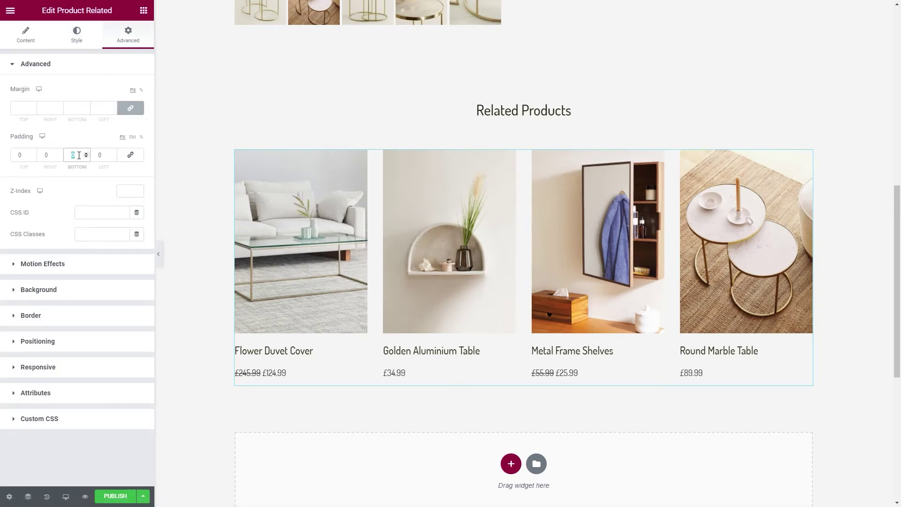
pyautogui.write('30')
# Give the grid a solid 1 px bottom border in a grey global colour.
pyautogui.click(58, 316)
pyautogui.click(92, 190)
pyautogui.click(90, 211)
pyautogui.click(131, 228)
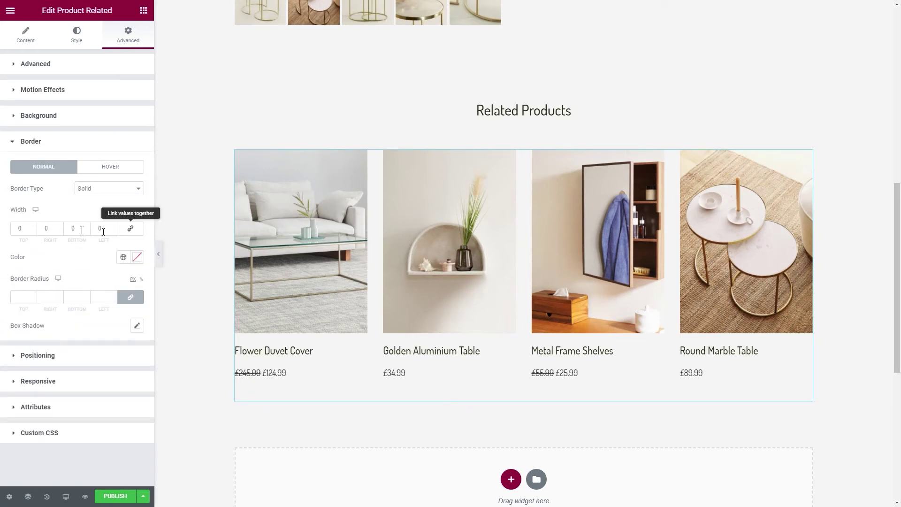
pyautogui.doubleClick(77, 229)
pyautogui.write('1')
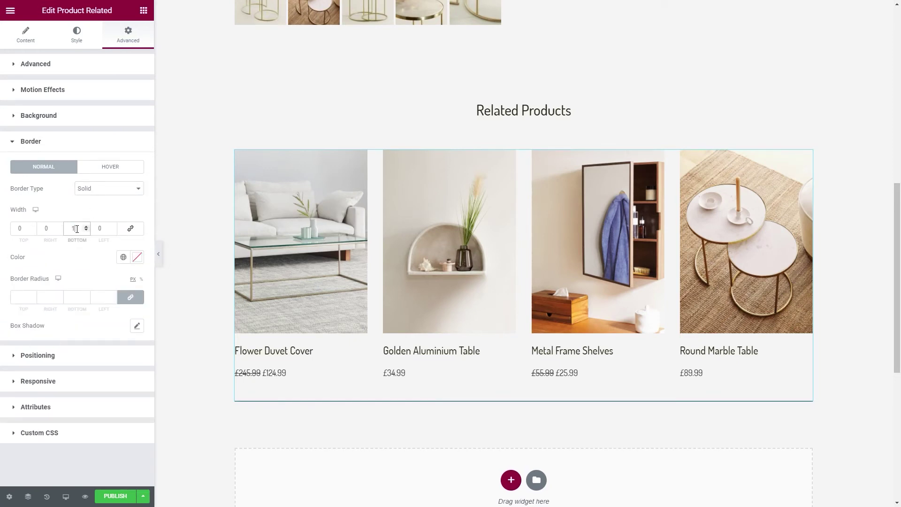
pyautogui.click(123, 257)
pyautogui.click(38, 393)
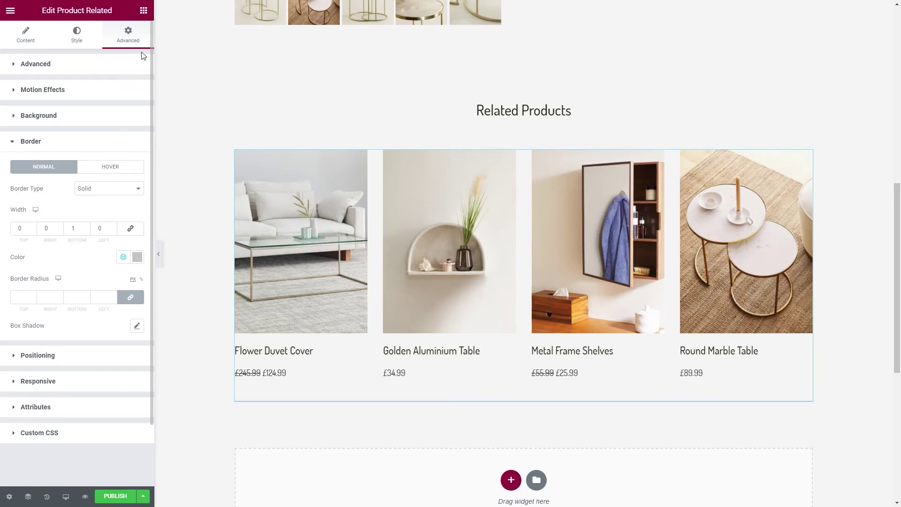
pyautogui.click(140, 16)
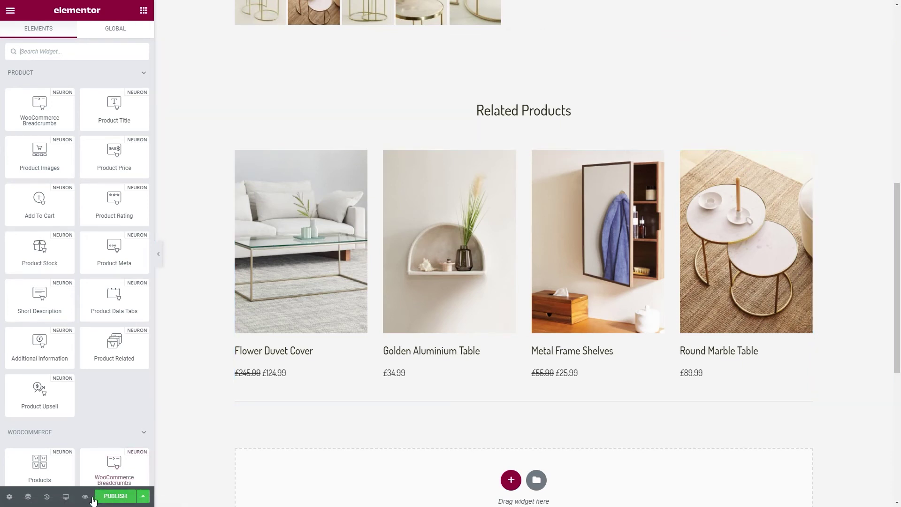
# Change the preview product to Gold Metallic Flower Vase and apply the preview.
pyautogui.moveTo(88, 501)
pyautogui.click(55, 473)
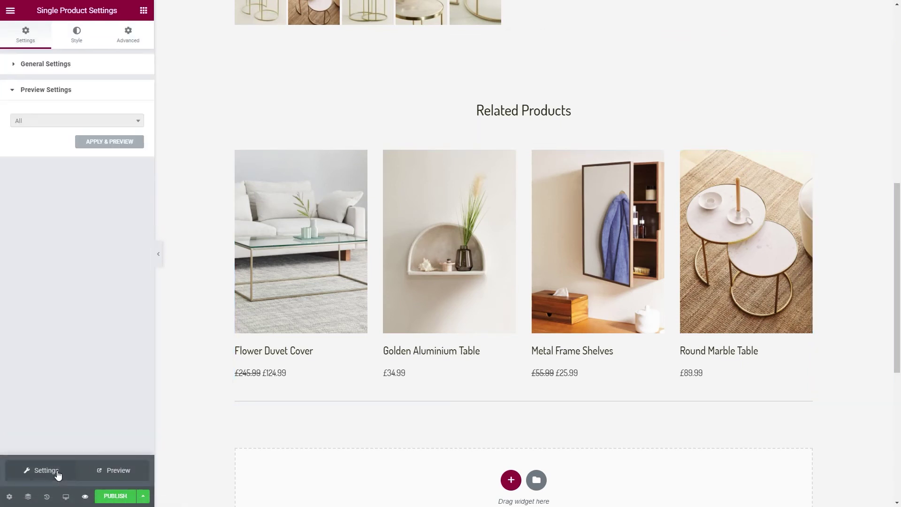
pyautogui.click(48, 122)
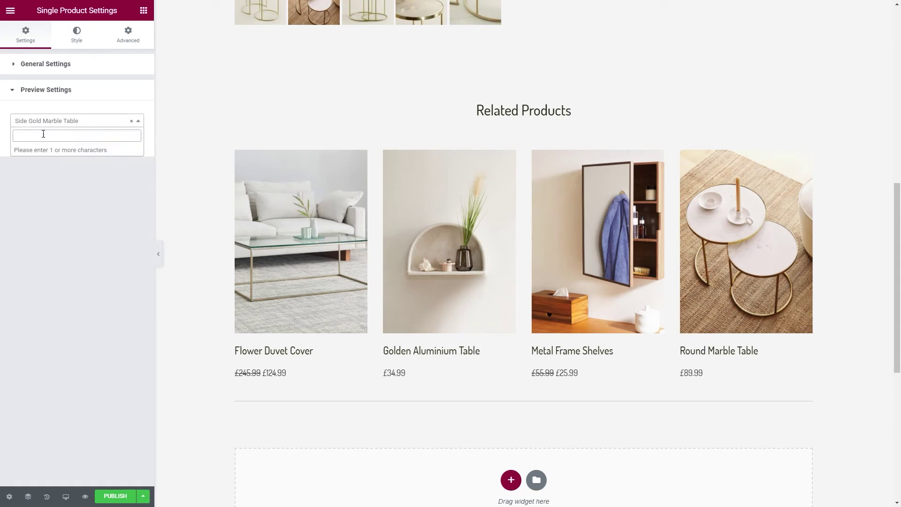
pyautogui.write('gold')
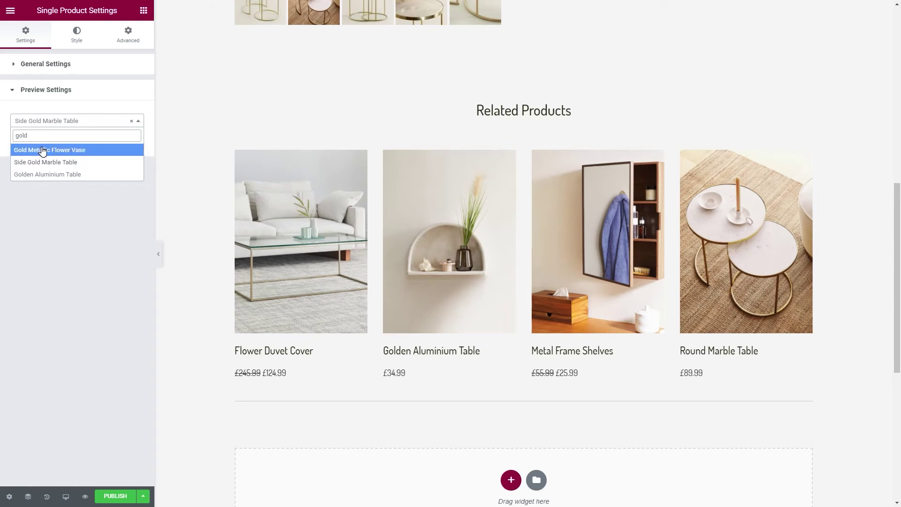
pyautogui.click(42, 150)
pyautogui.click(94, 142)
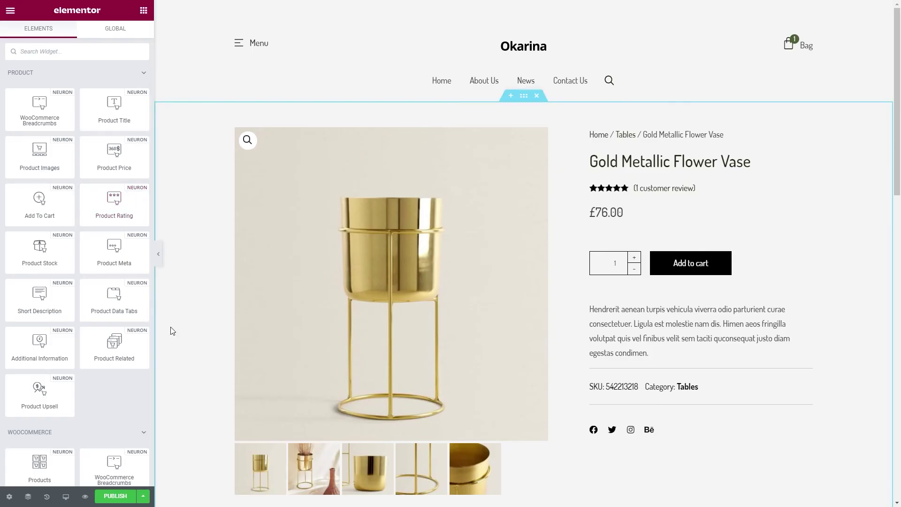
# Publish the template with an Include > In Category condition for Product categories: Tables.
pyautogui.click(121, 496)
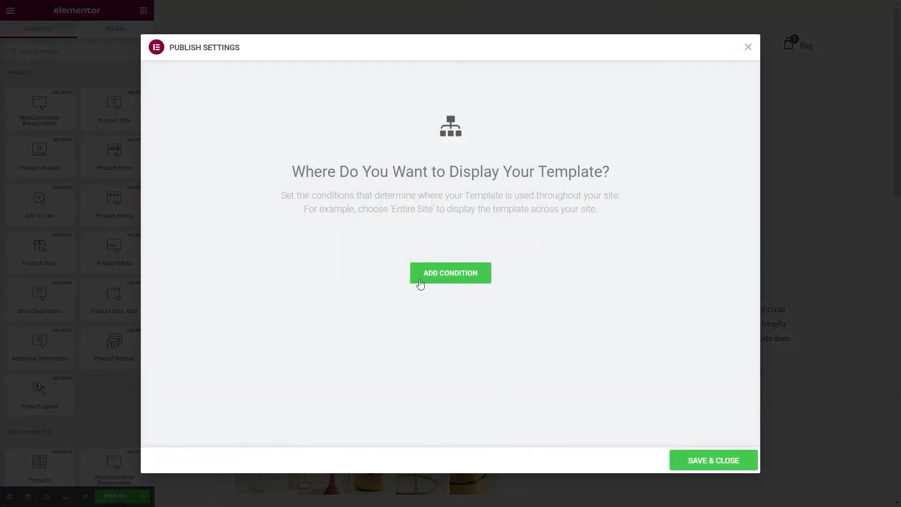
pyautogui.click(428, 276)
pyautogui.click(399, 259)
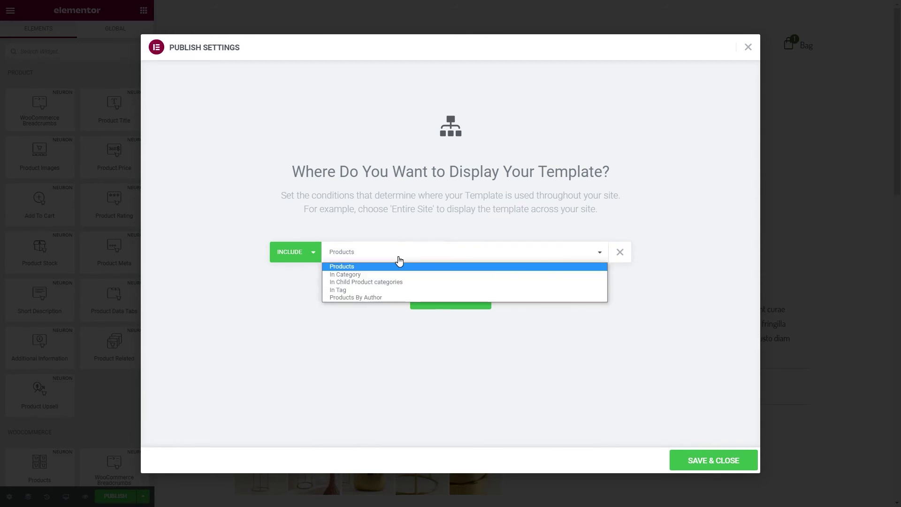
pyautogui.click(358, 275)
pyautogui.click(509, 258)
pyautogui.write('tab')
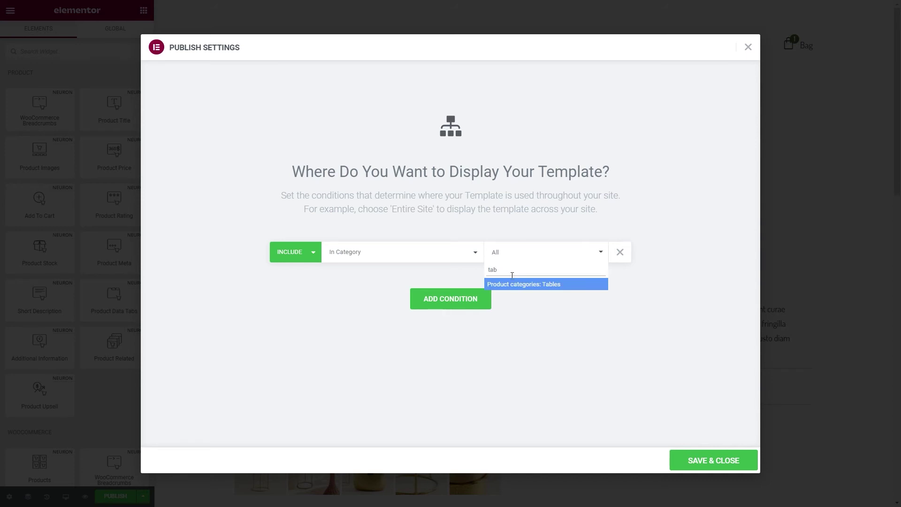
pyautogui.click(514, 284)
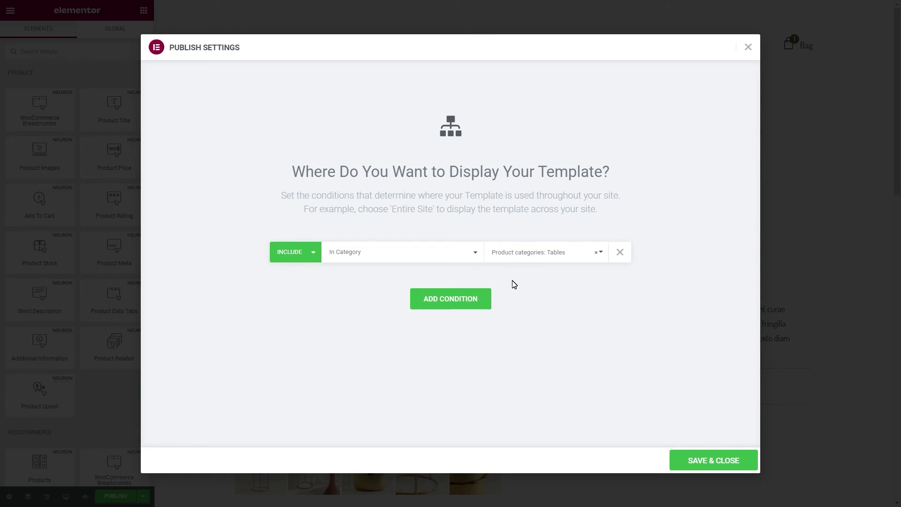
pyautogui.click(713, 460)
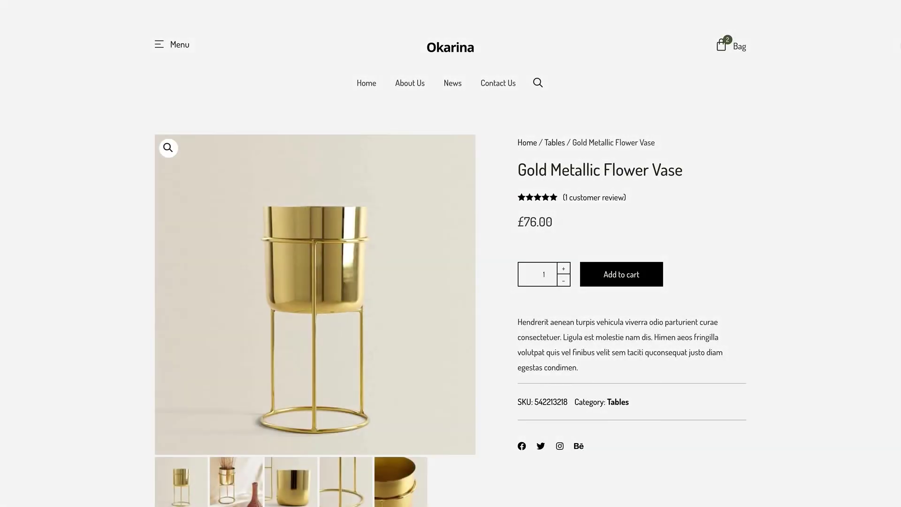
# Scroll down through the live Gold Metallic Flower Vase product page.
pyautogui.scroll(-8, 451, 253)
pyautogui.scroll(-7, 450, 253)
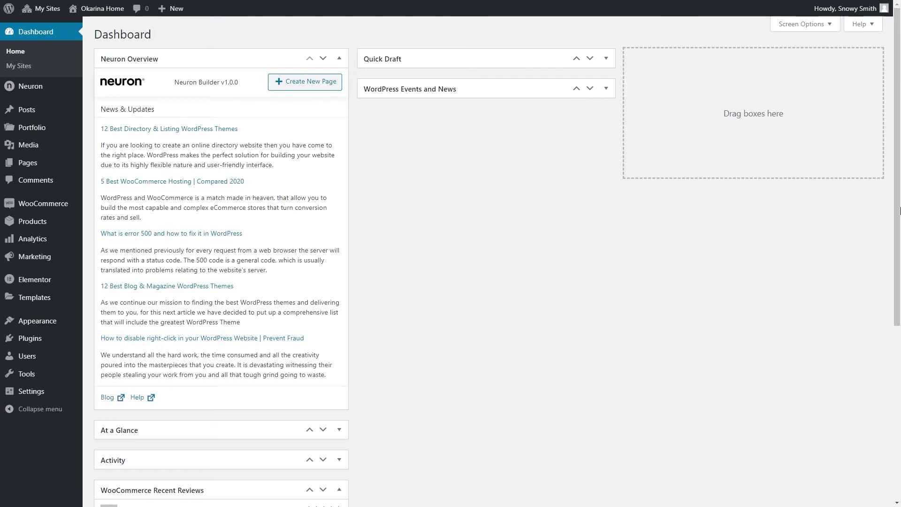
# Create a Product Archive template named 'Arc' from the Theme Builder.
pyautogui.moveTo(47, 297)
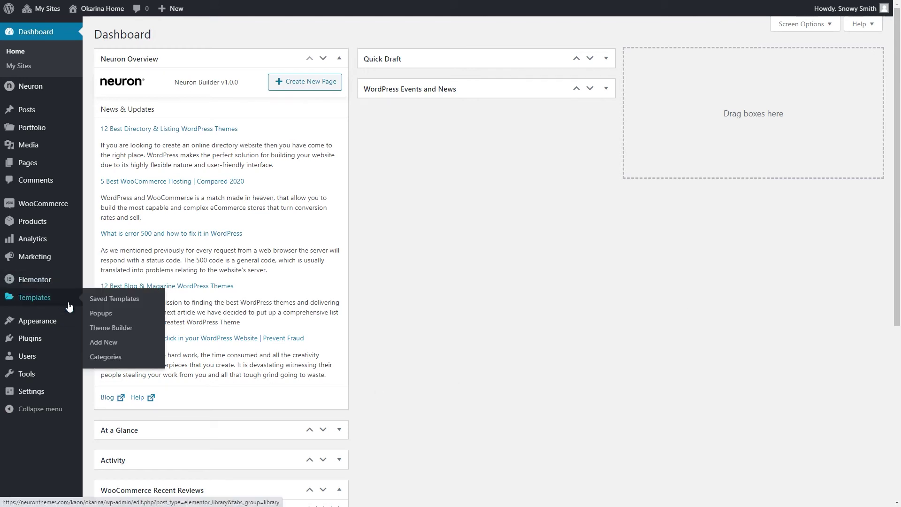
pyautogui.click(106, 328)
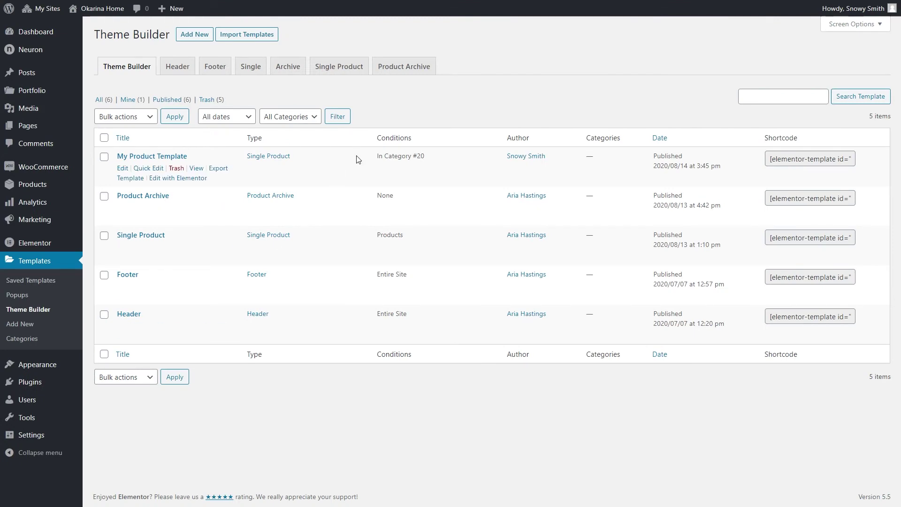
pyautogui.click(406, 70)
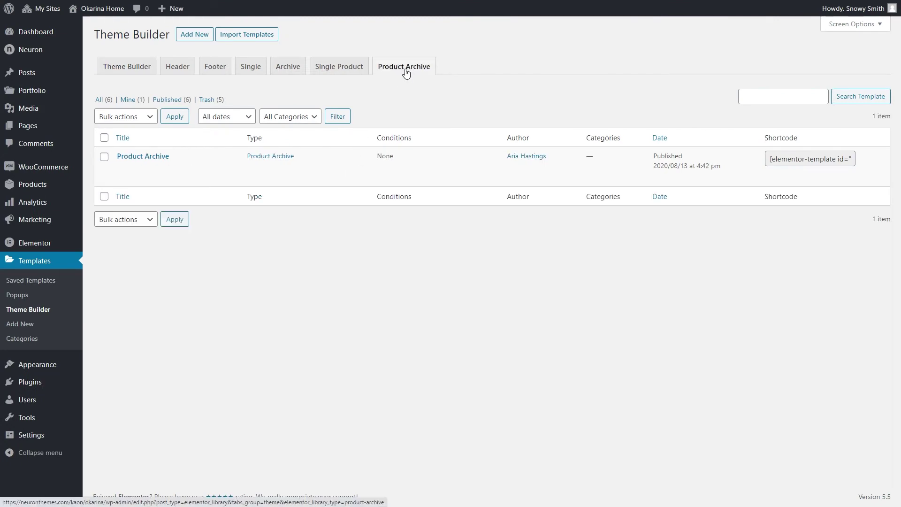
pyautogui.click(195, 35)
pyautogui.click(487, 296)
pyautogui.write('Archive Template')
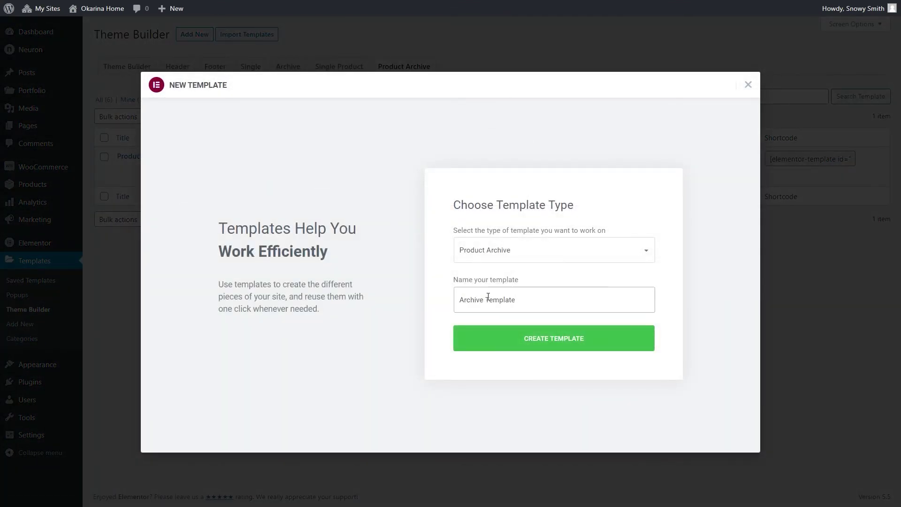
pyautogui.click(544, 342)
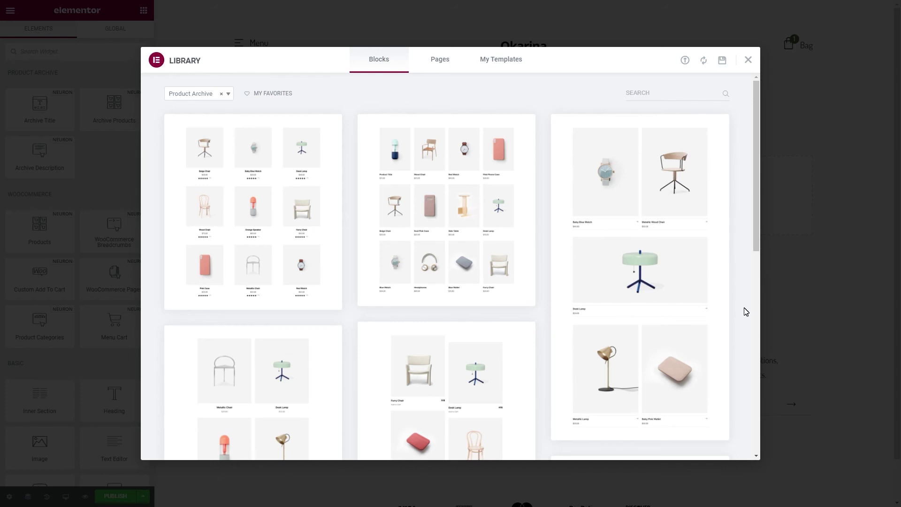
# Drop an Archive Products grid onto the empty page and copy the Related Products widget.
pyautogui.click(748, 66)
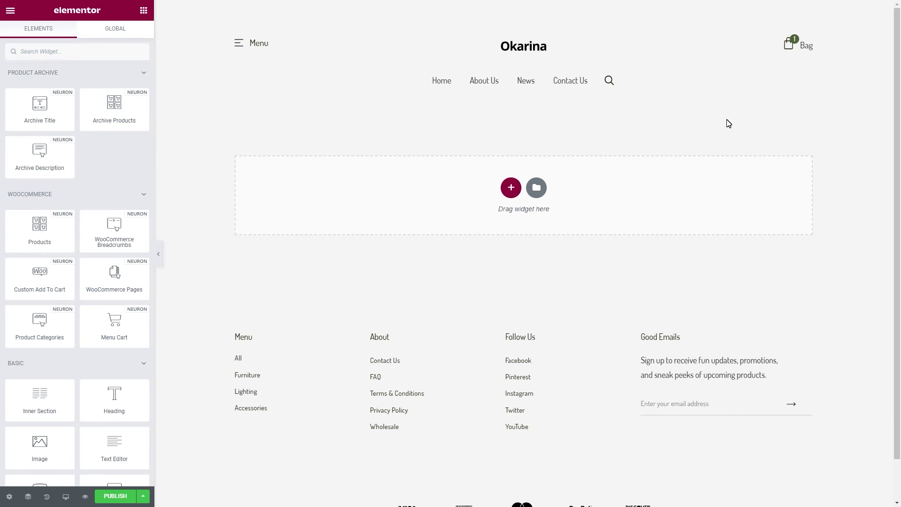
pyautogui.moveTo(121, 111); pyautogui.dragTo(335, 128)
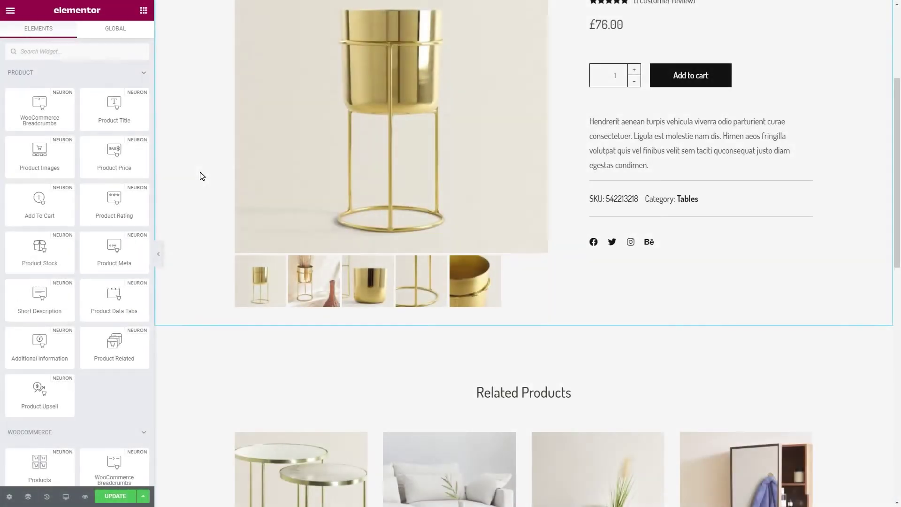
pyautogui.scroll(-4, 202, 175)
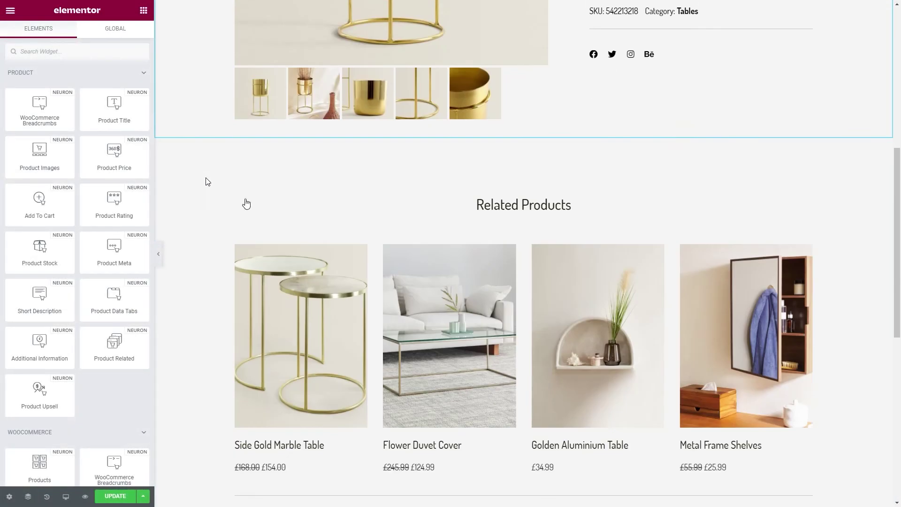
pyautogui.rightClick(815, 259)
pyautogui.click(815, 292)
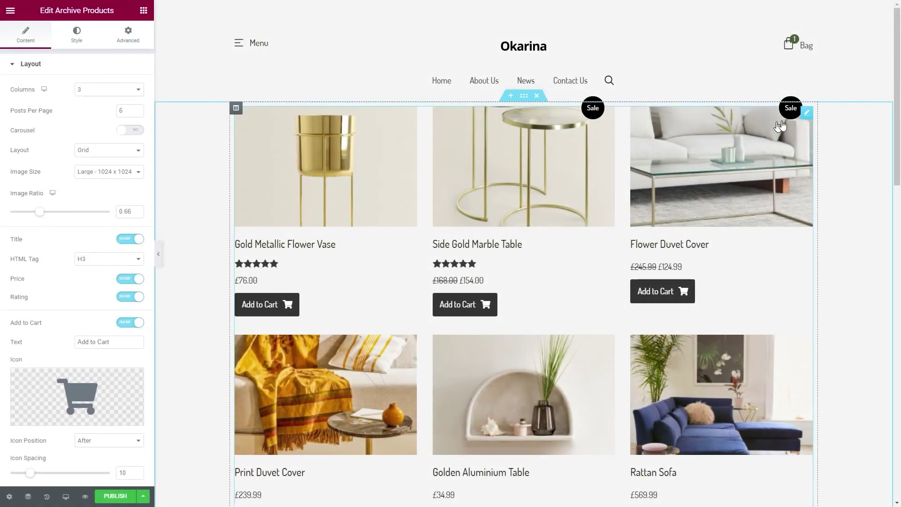
pyautogui.rightClick(806, 119)
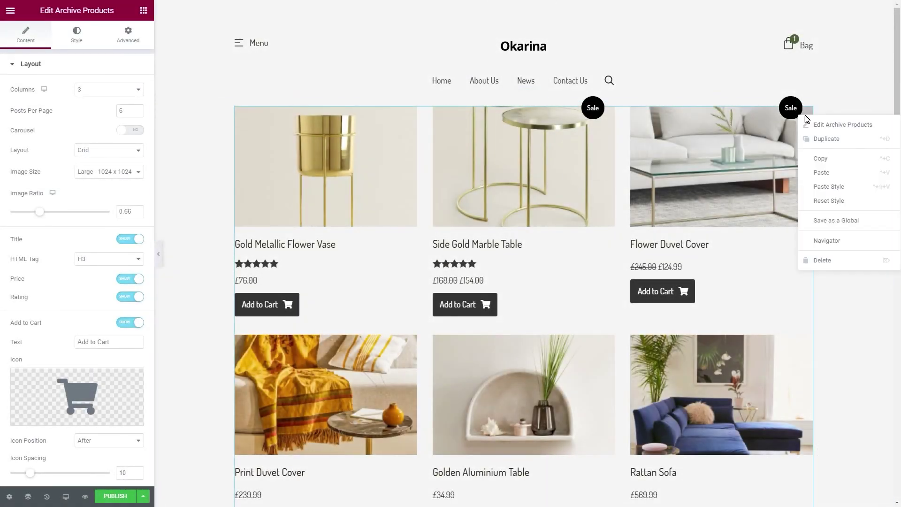
# Paste the Related Products styling onto the archive grid and hide Add to Cart and ratings.
pyautogui.click(825, 190)
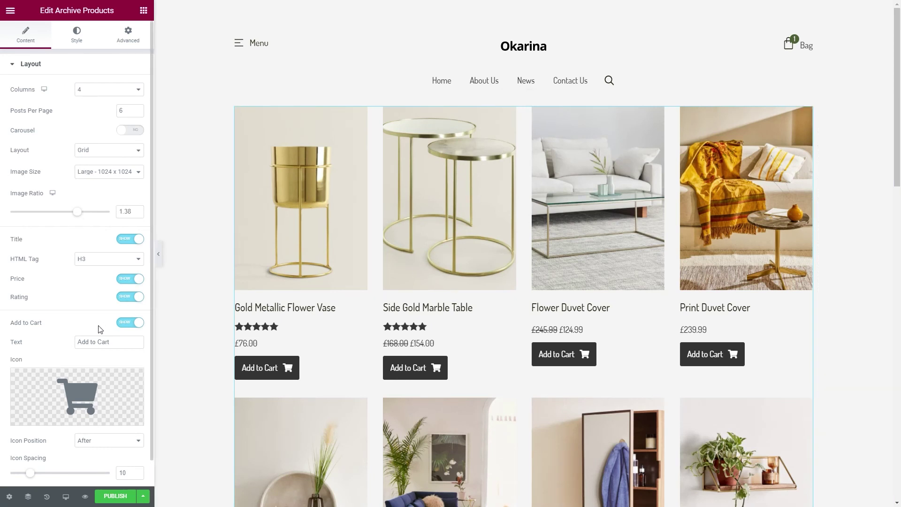
pyautogui.click(128, 324)
pyautogui.click(129, 300)
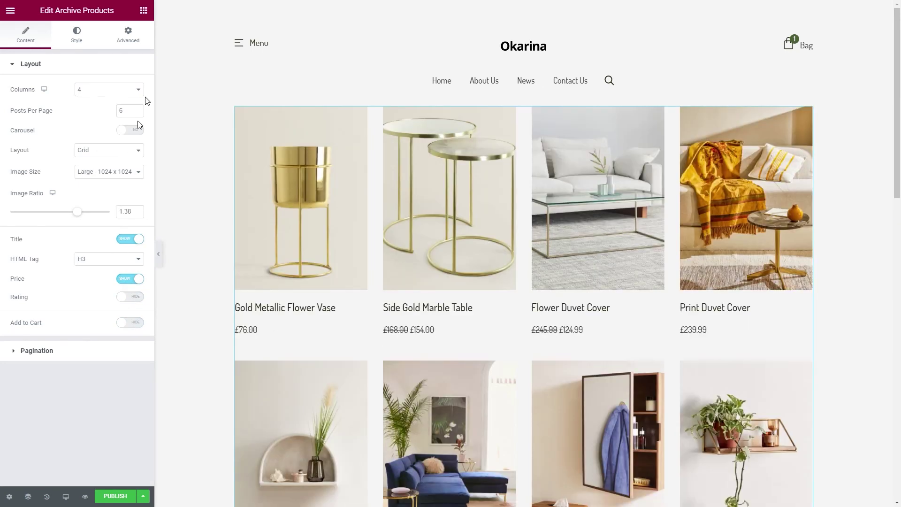
# Set the archive grid's border type to none in its Advanced settings.
pyautogui.click(137, 35)
pyautogui.click(58, 316)
pyautogui.click(111, 190)
pyautogui.click(100, 202)
pyautogui.click(71, 65)
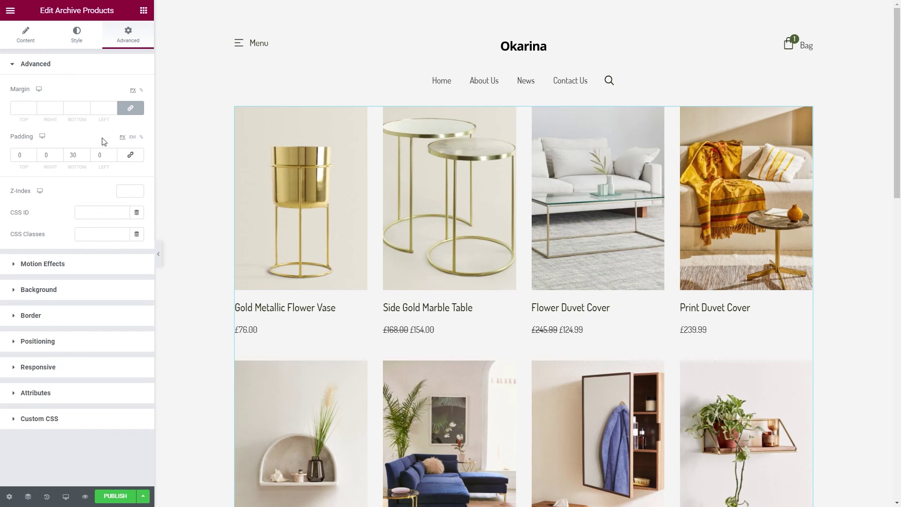
pyautogui.click(143, 10)
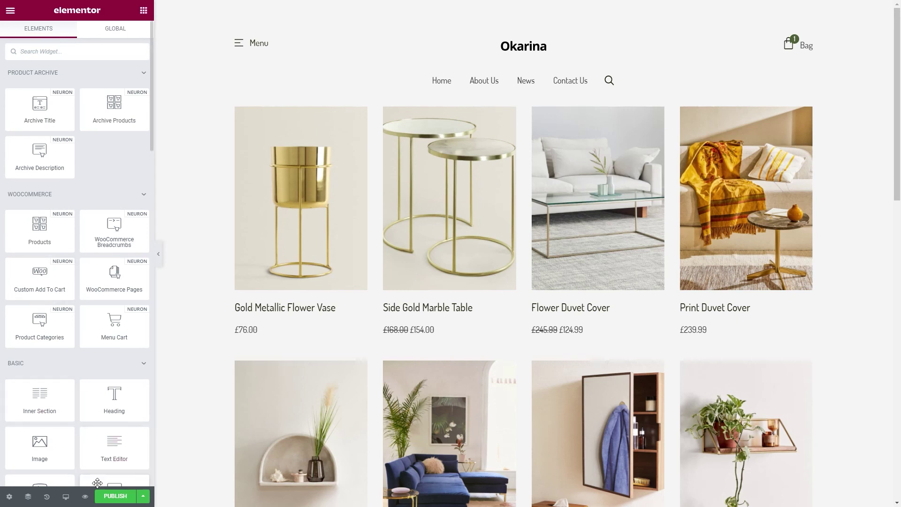
# Set the template preview to the Product categories archive for Tables, showing 'Category: Tables'.
pyautogui.moveTo(79, 503)
pyautogui.click(58, 478)
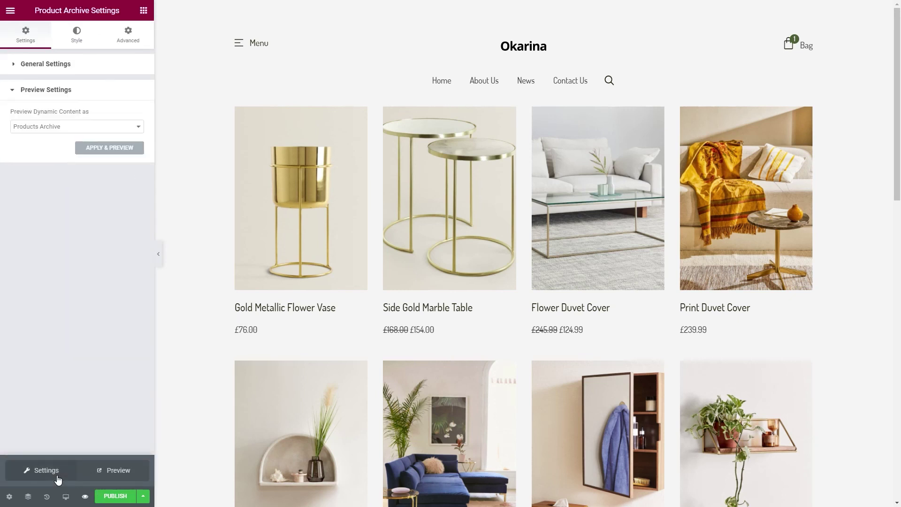
pyautogui.click(52, 129)
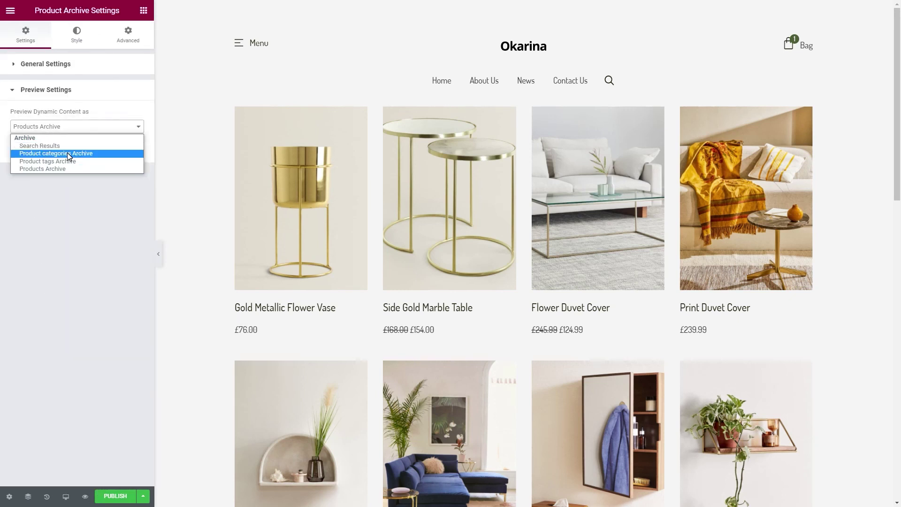
pyautogui.click(58, 151)
pyautogui.click(59, 155)
pyautogui.write('tab')
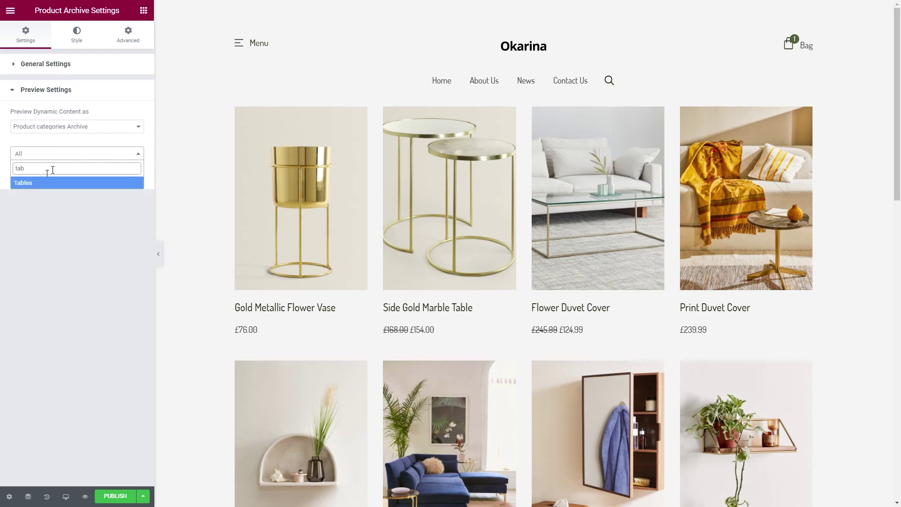
pyautogui.click(39, 183)
pyautogui.click(107, 176)
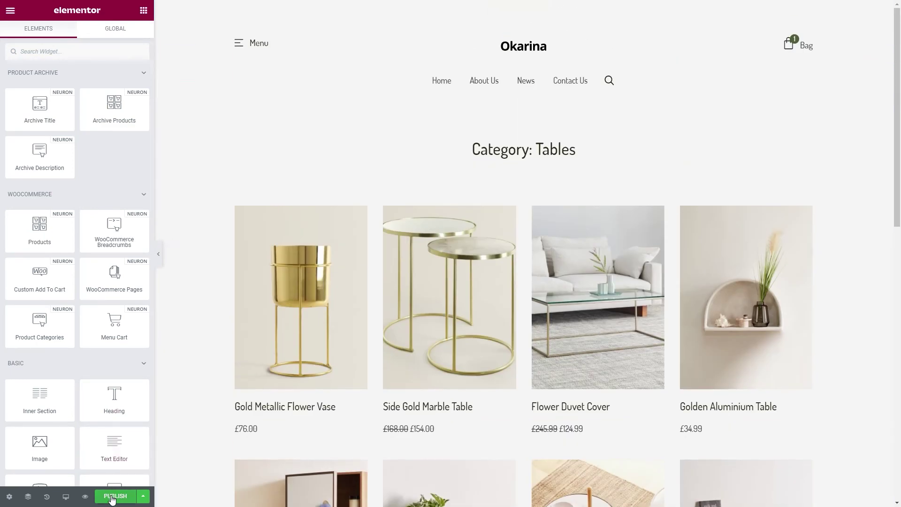
pyautogui.click(112, 497)
# Add a Product categories condition for Tables and save to publish the archive template.
pyautogui.click(436, 280)
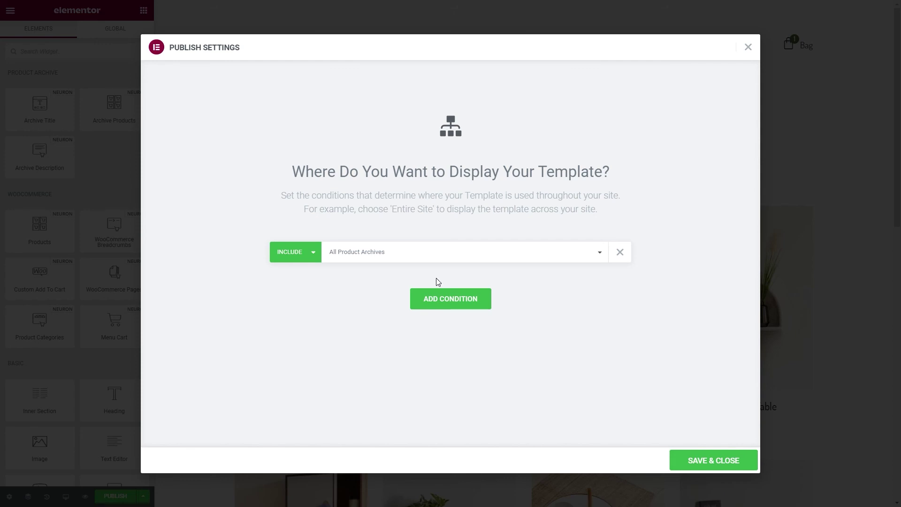
pyautogui.click(447, 263)
pyautogui.click(396, 290)
pyautogui.click(538, 259)
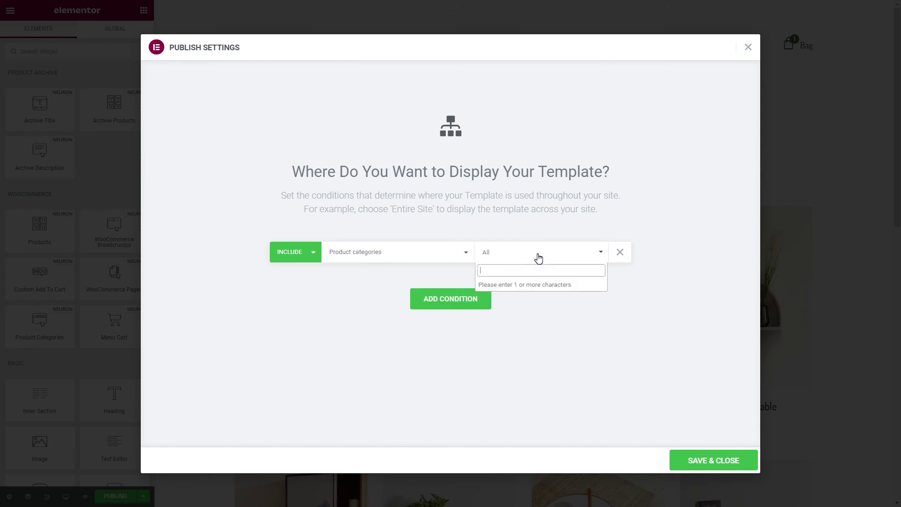
pyautogui.write('tab')
pyautogui.click(516, 284)
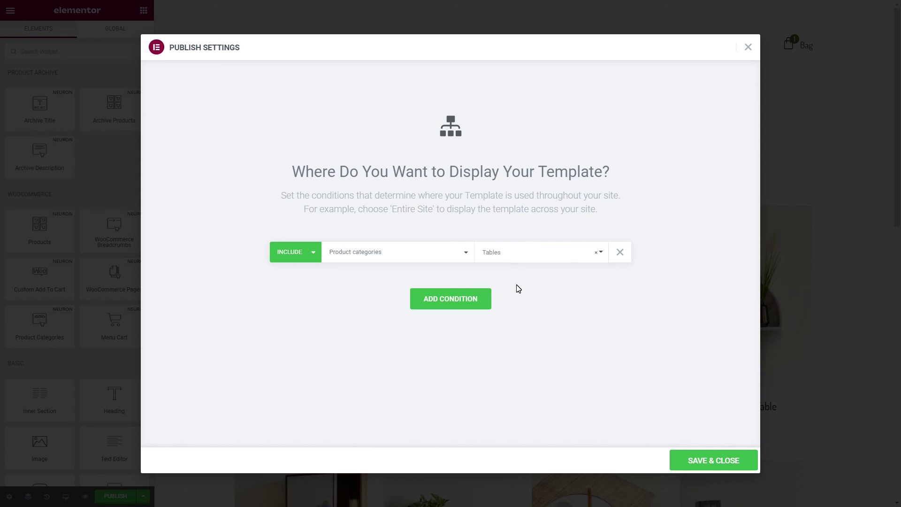
pyautogui.click(694, 461)
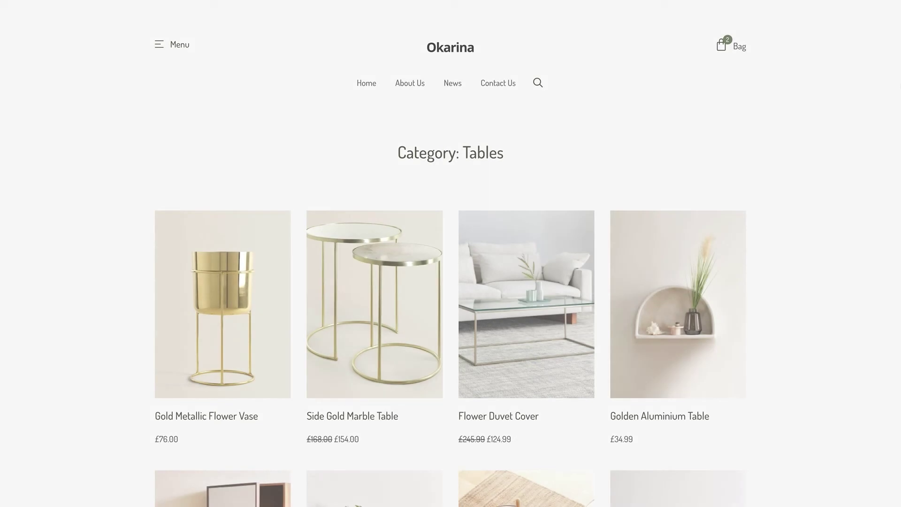
pyautogui.scroll(-5, 450, 281)
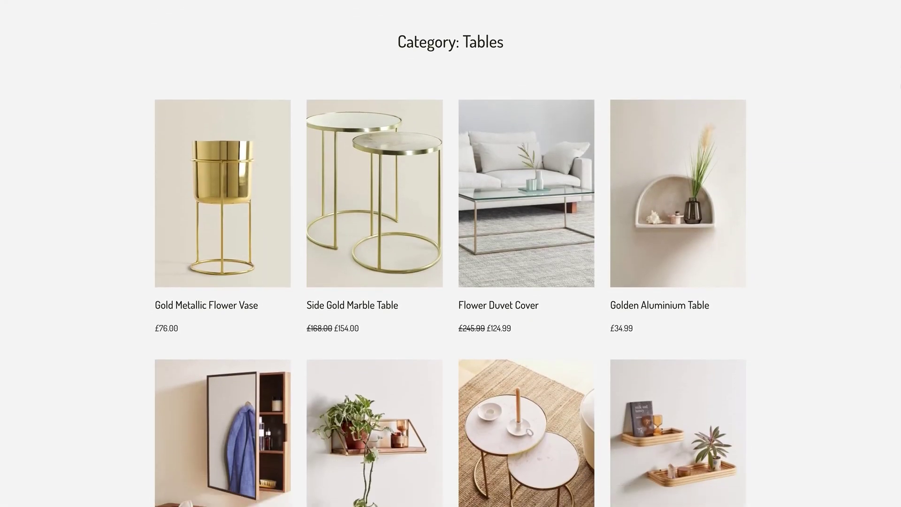
pyautogui.scroll(-6, 451, 254)
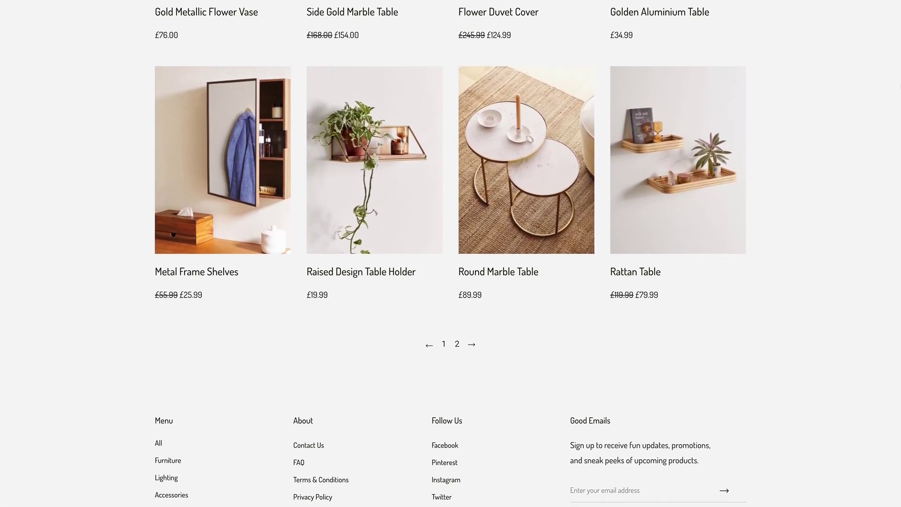